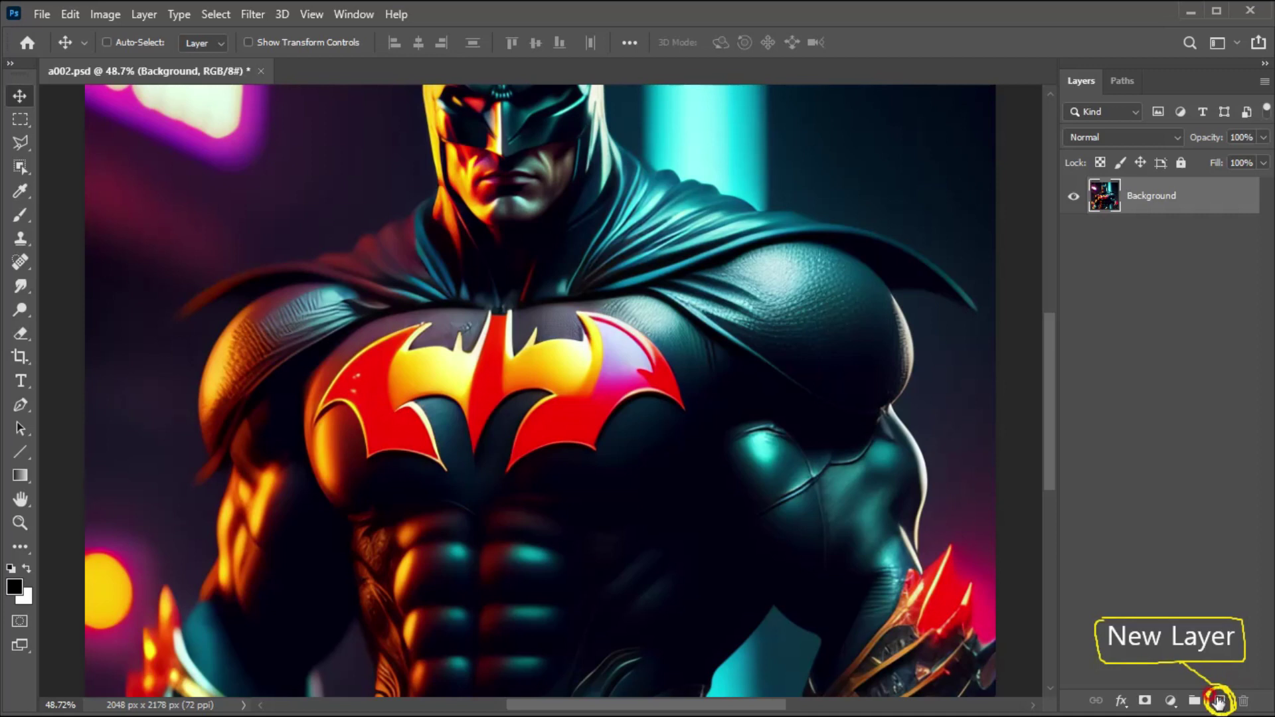
Create a new layer above the Background and name it FOG.
{"action": "left_click", "coordinate": [1219, 701]}
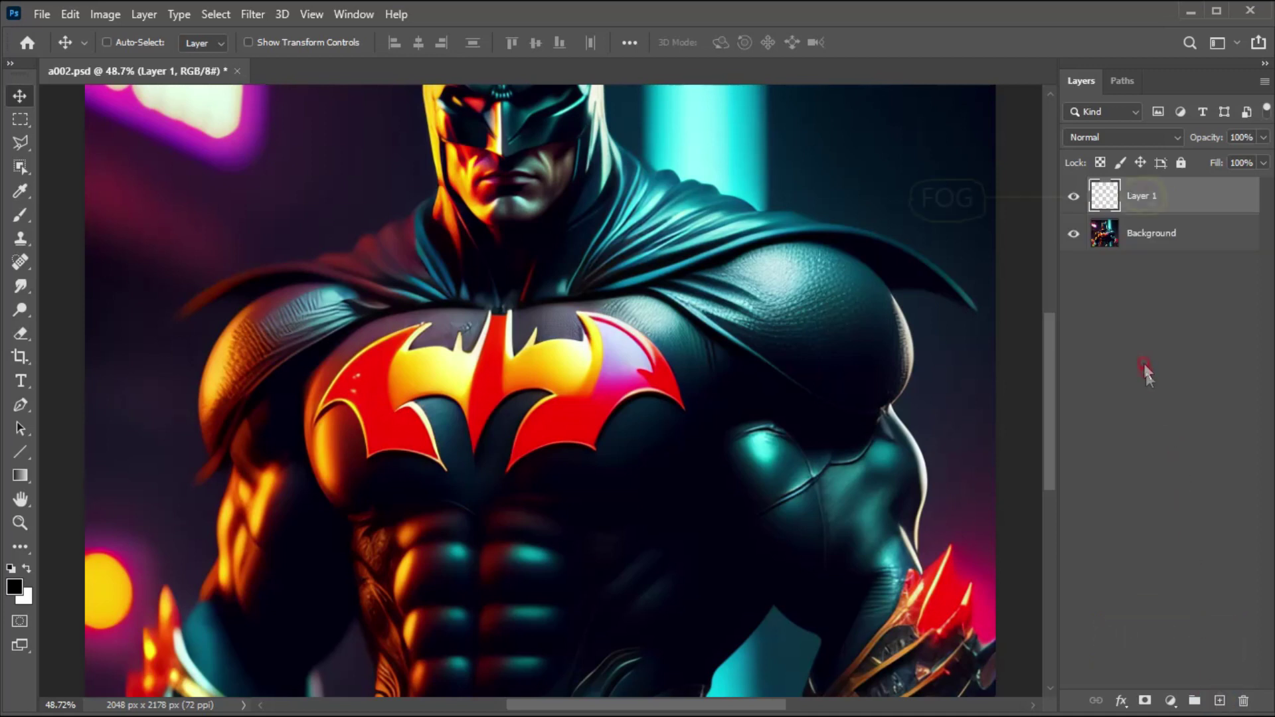
{"action": "double_click", "coordinate": [1142, 196]}
{"action": "type", "text": "FOG"}
{"action": "left_click", "coordinate": [1212, 194]}
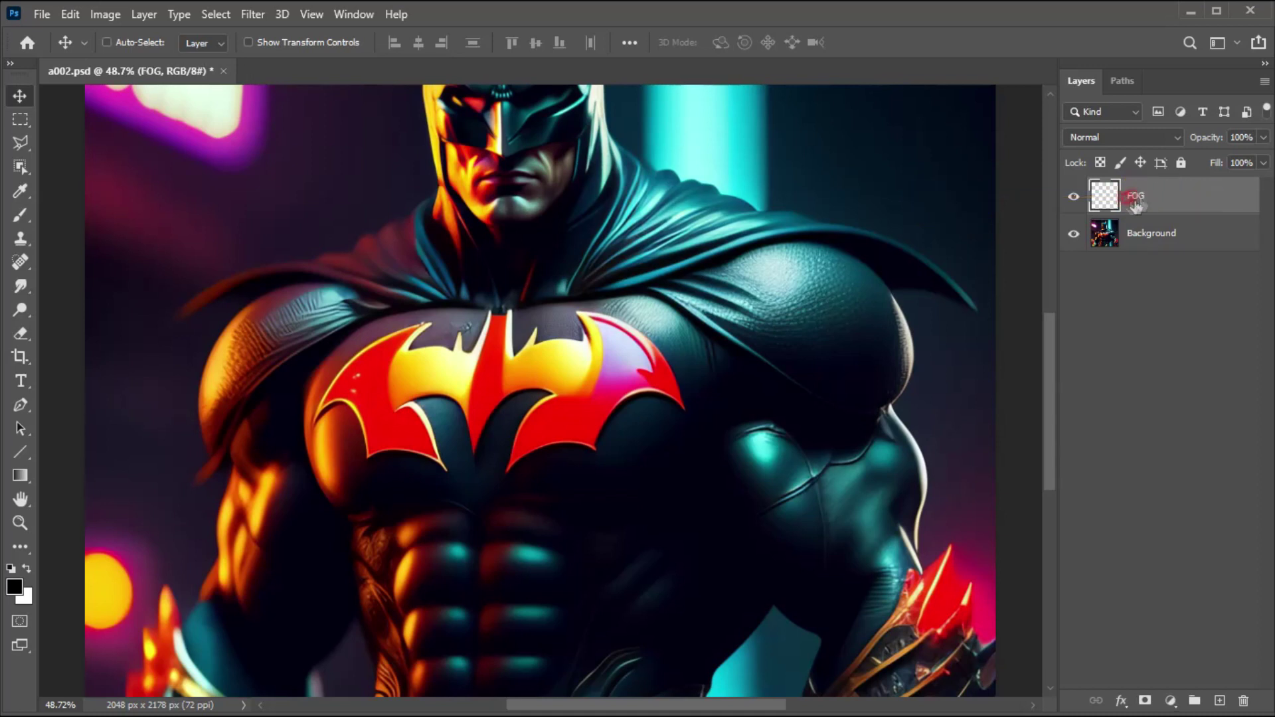
Fill the FOG layer with a rendered Clouds pattern using black as foreground and white as background colour.
{"action": "left_click", "coordinate": [18, 593]}
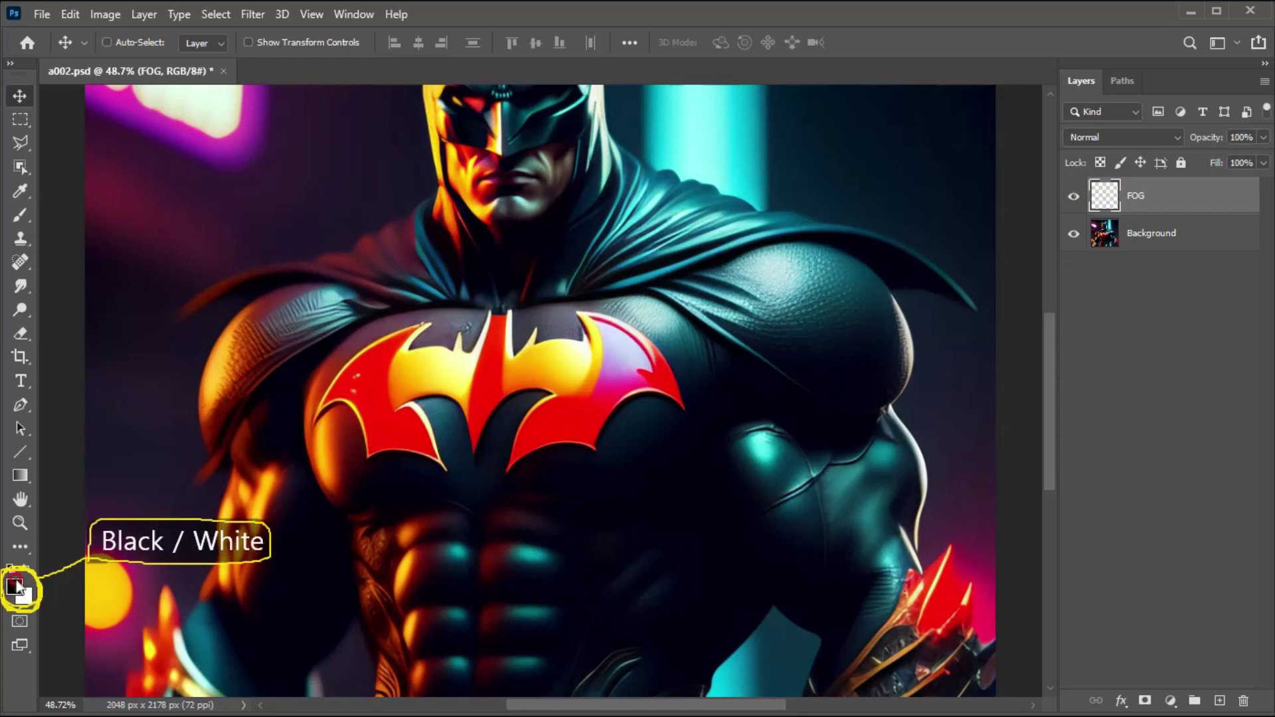
{"action": "left_click", "coordinate": [14, 575]}
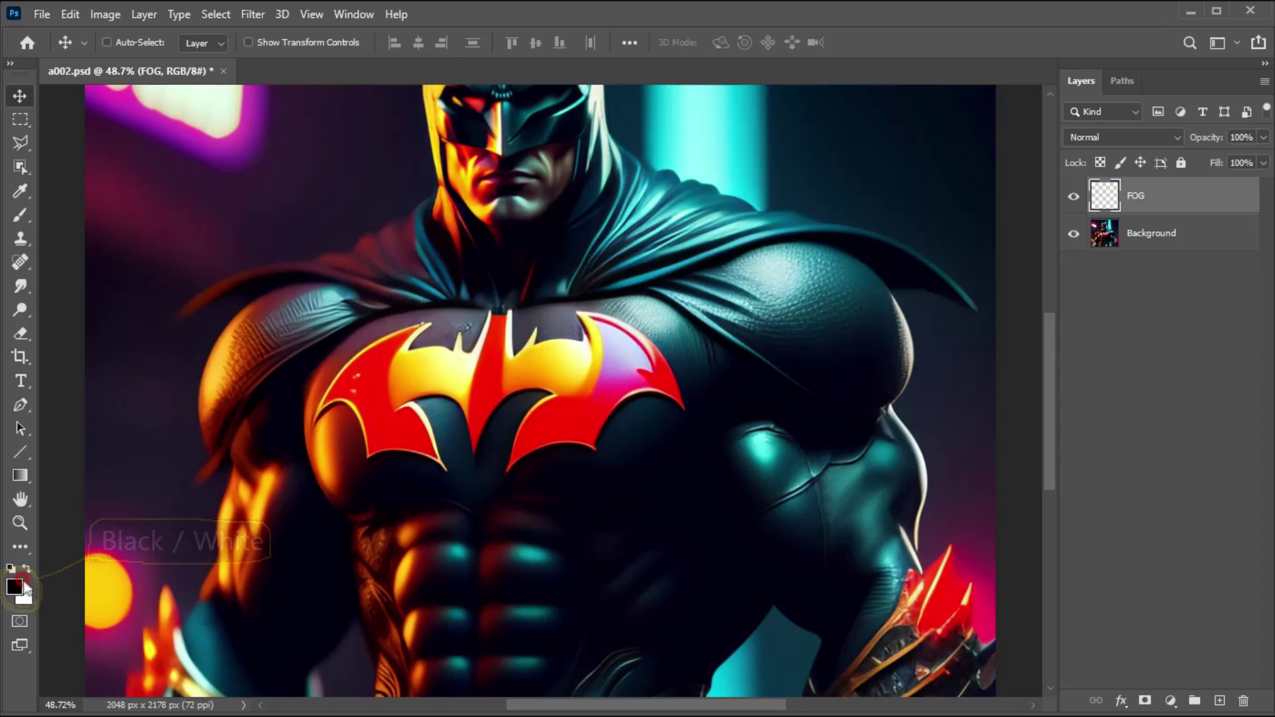
{"action": "left_click", "coordinate": [261, 20]}
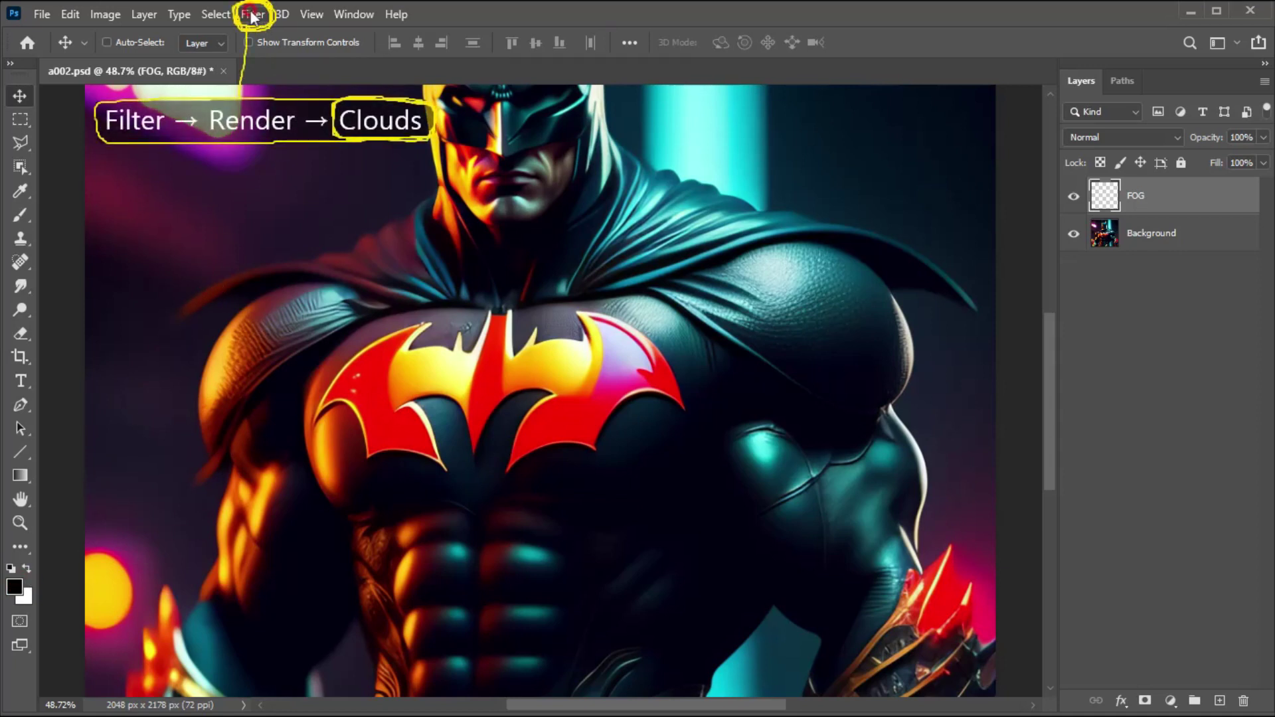
{"action": "left_click", "coordinate": [254, 14]}
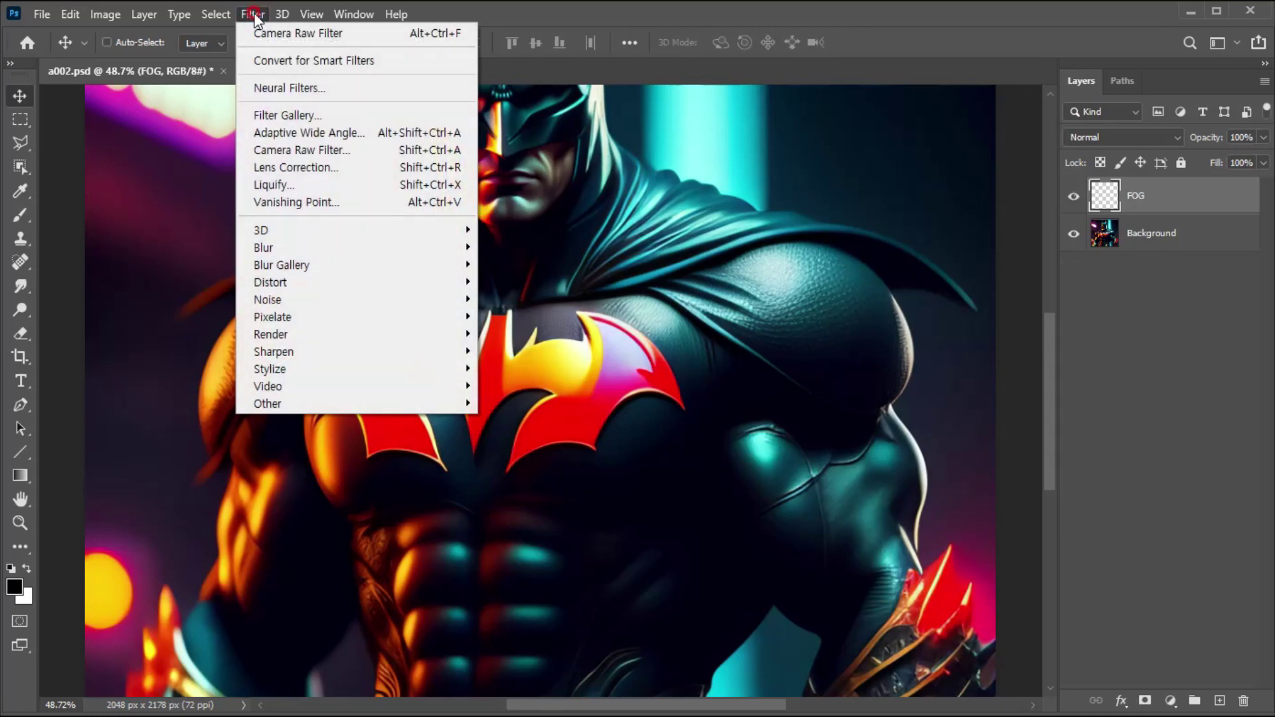
{"action": "mouse_move", "coordinate": [364, 334]}
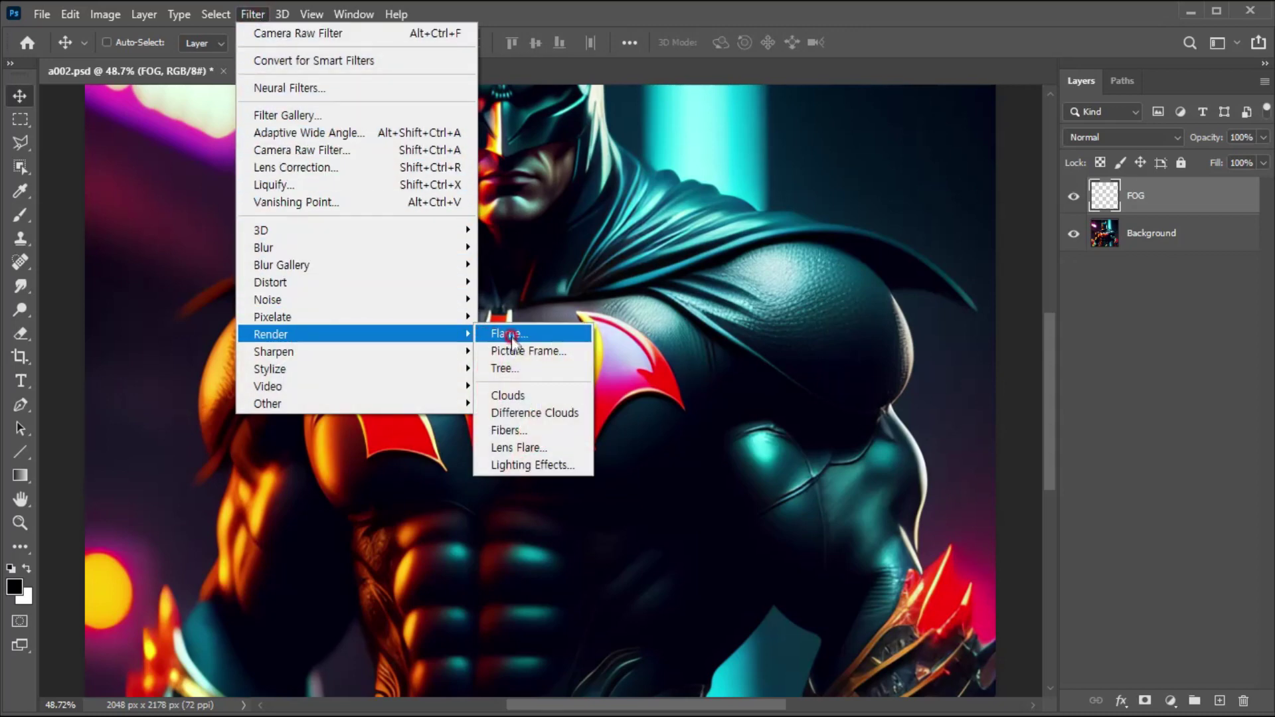
{"action": "left_click", "coordinate": [516, 396]}
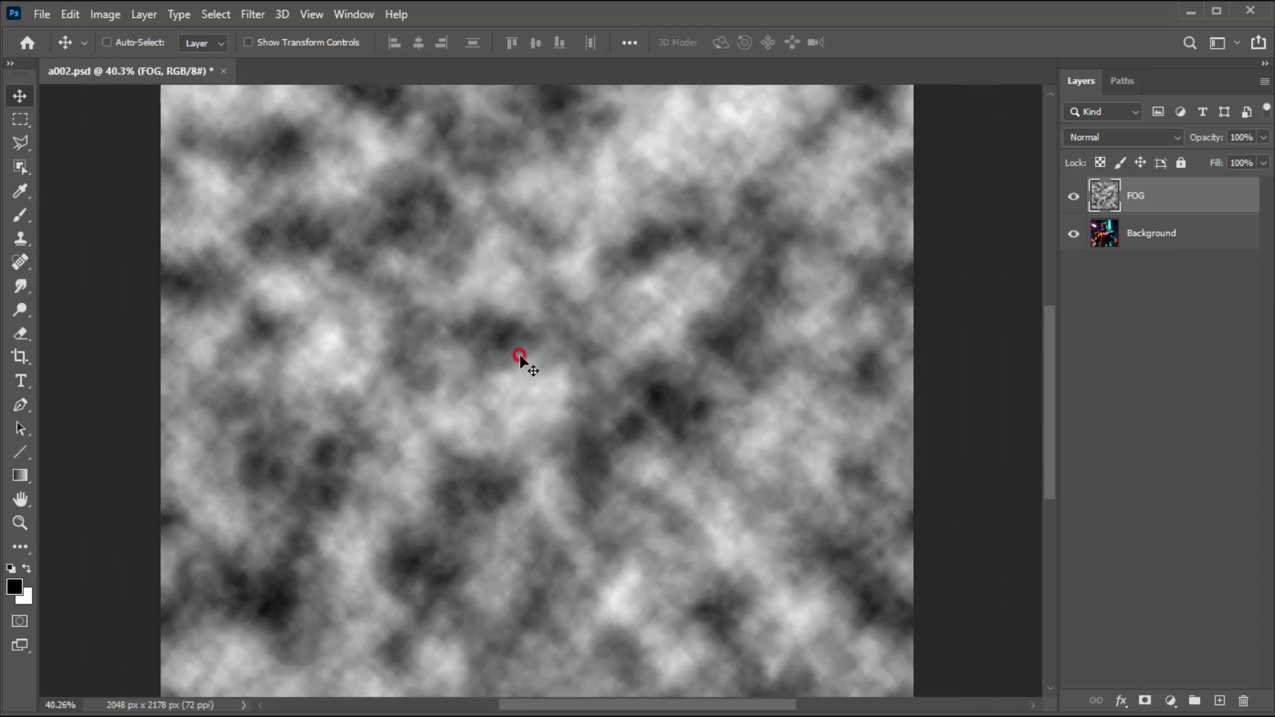
Enlarge the FOG layer's clouds proportionally to about 353%, keep them covering the whole canvas, and apply the transform.
{"action": "scroll", "coordinate": [516, 360], "scroll_direction": "down", "scroll_amount": 5}
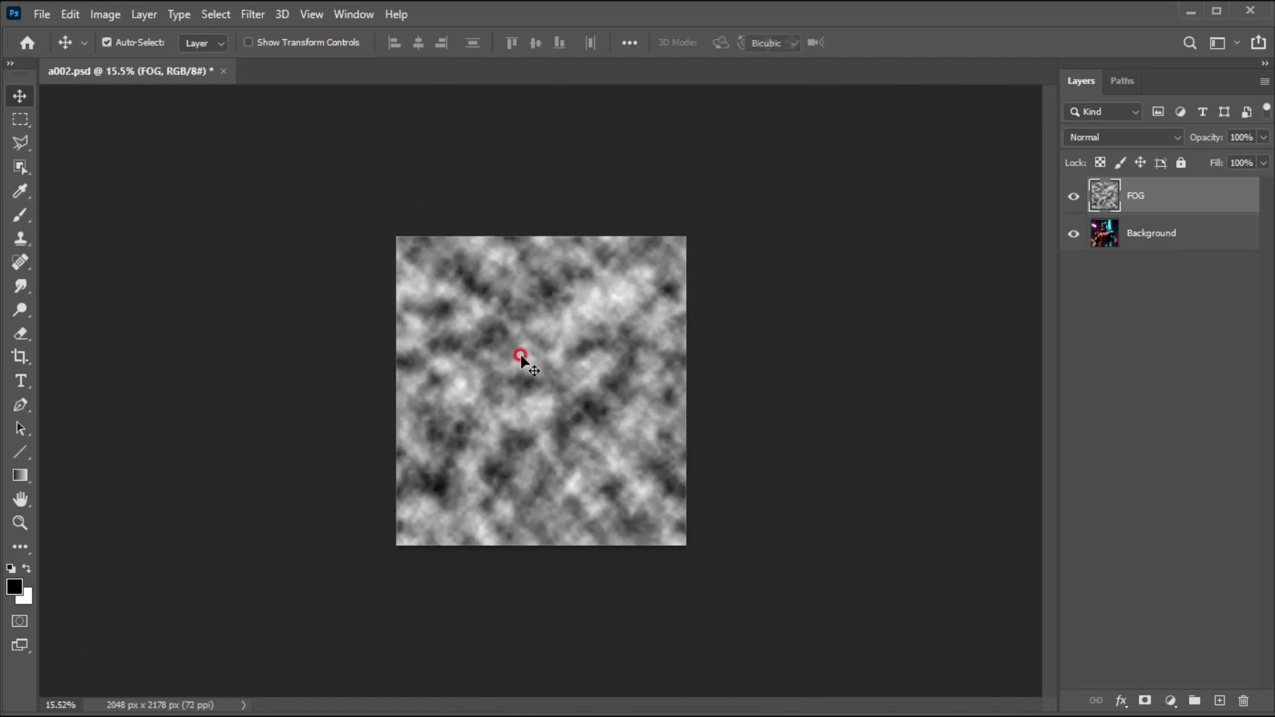
{"action": "key", "text": "ctrl+t"}
{"action": "left_click_drag", "start_coordinate": [686, 242], "coordinate": [800, 136]}
{"action": "scroll", "coordinate": [704, 319], "scroll_direction": "down", "scroll_amount": 1}
{"action": "scroll", "coordinate": [703, 319], "scroll_direction": "down", "scroll_amount": 1}
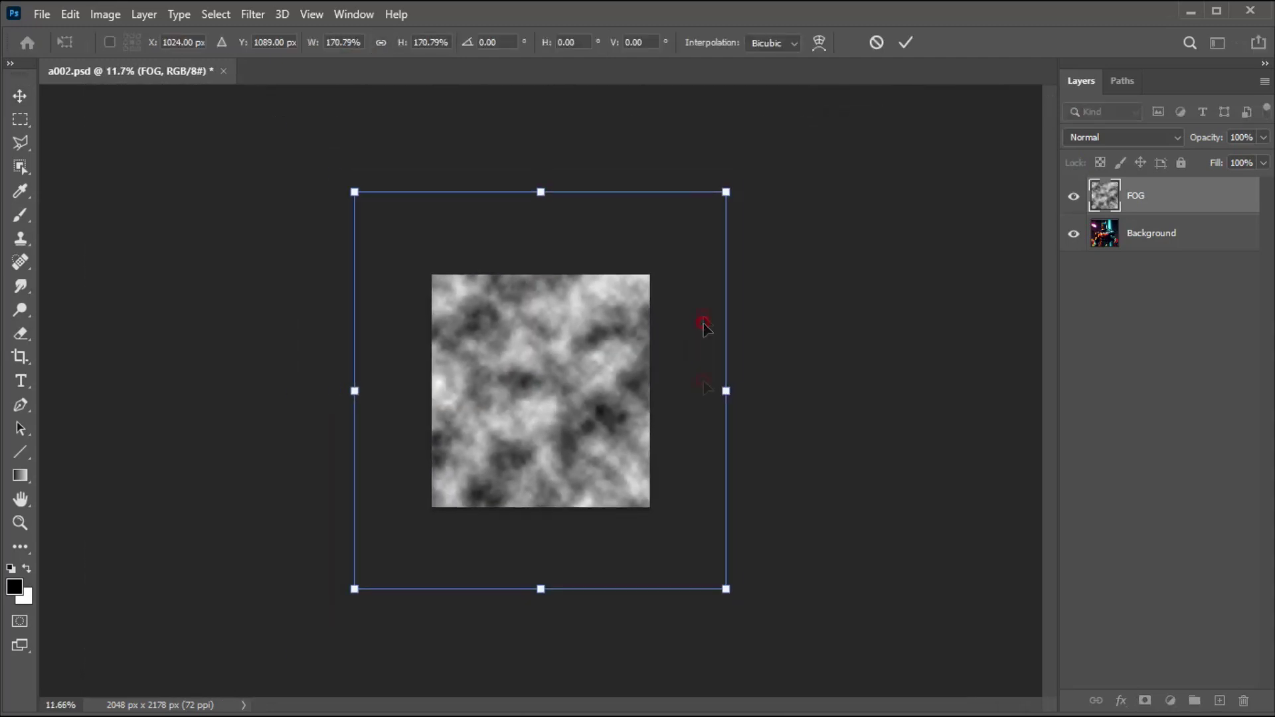
{"action": "left_click_drag", "start_coordinate": [728, 590], "coordinate": [836, 640]}
{"action": "left_click_drag", "start_coordinate": [689, 430], "coordinate": [584, 529]}
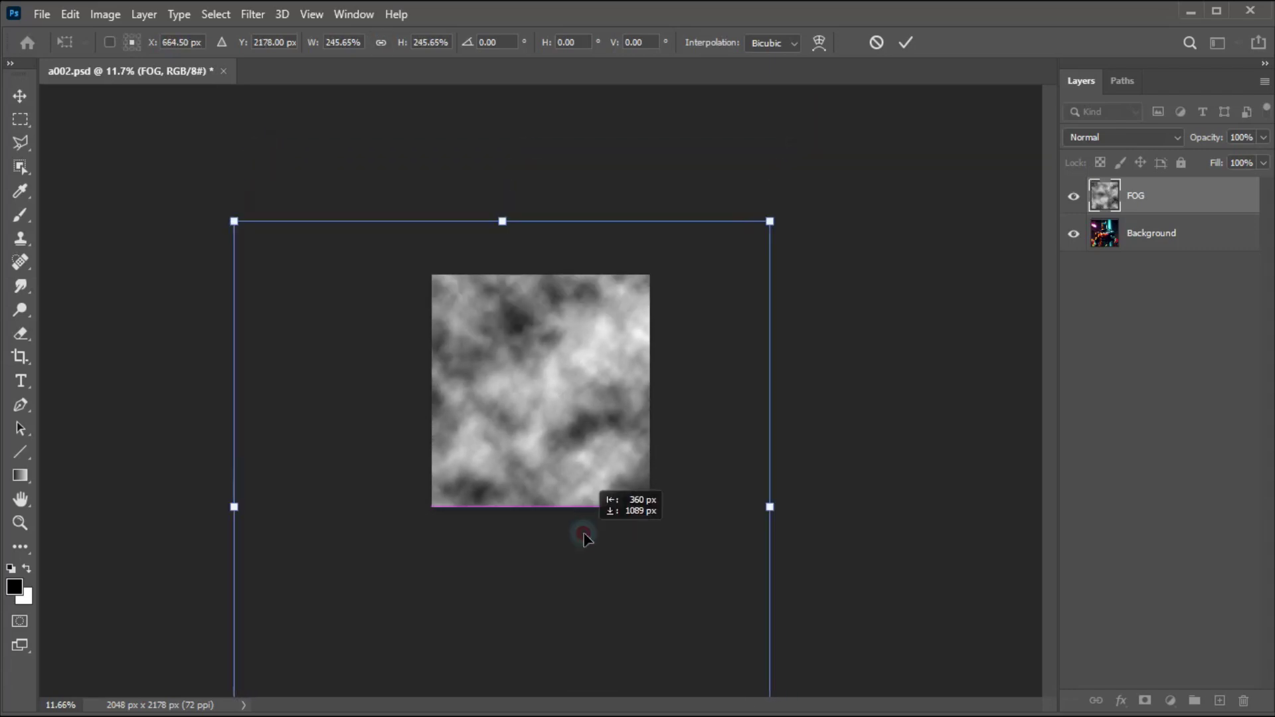
{"action": "left_click_drag", "start_coordinate": [763, 222], "coordinate": [918, 130]}
{"action": "left_click_drag", "start_coordinate": [576, 538], "coordinate": [613, 473]}
{"action": "left_click_drag", "start_coordinate": [596, 378], "coordinate": [597, 369]}
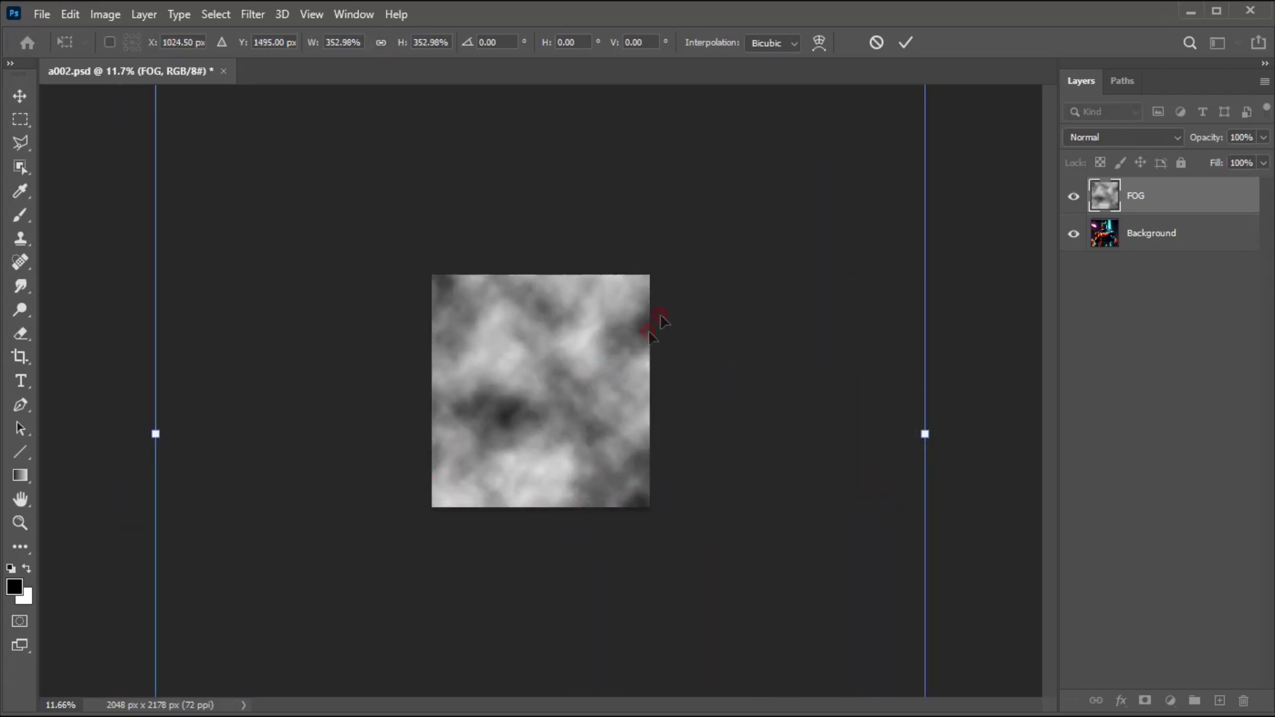
{"action": "left_click", "coordinate": [905, 42]}
Set the FOG layer's blend mode to Screen and its opacity to 50%.
{"action": "scroll", "coordinate": [540, 380], "scroll_direction": "up", "scroll_amount": 6}
{"action": "scroll", "coordinate": [540, 381], "scroll_direction": "up", "scroll_amount": 2}
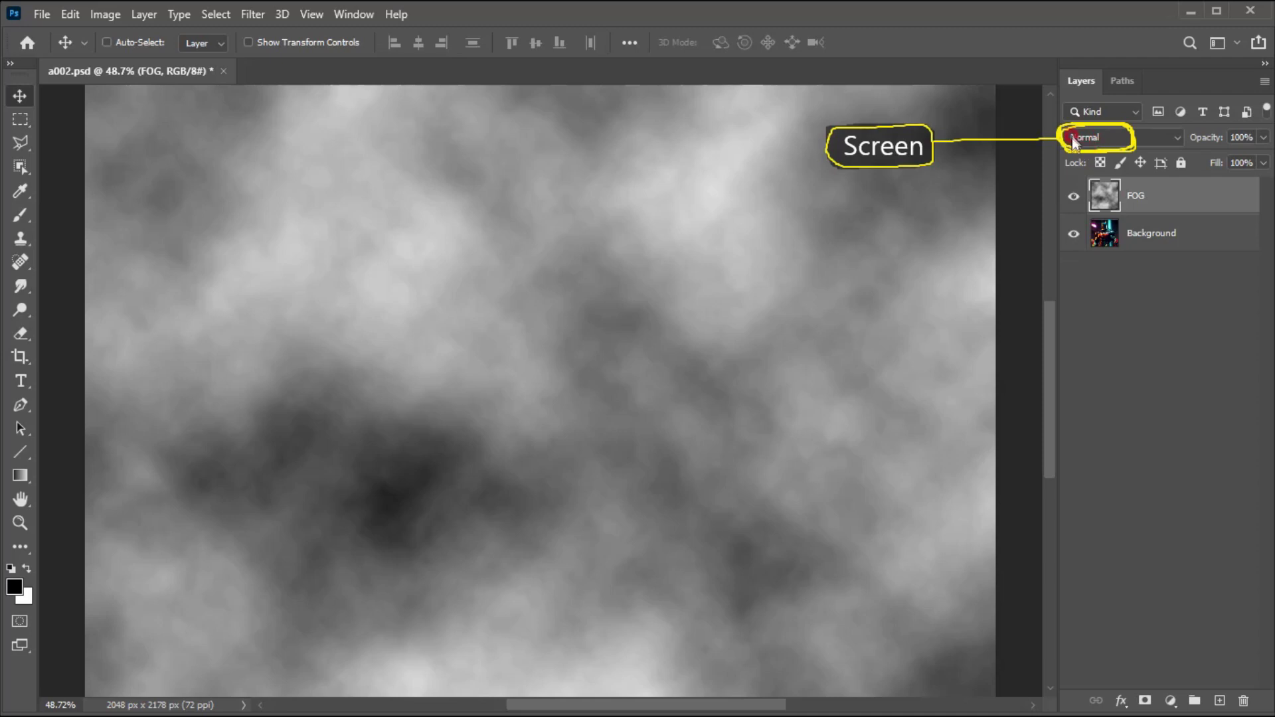
{"action": "left_click", "coordinate": [1099, 138]}
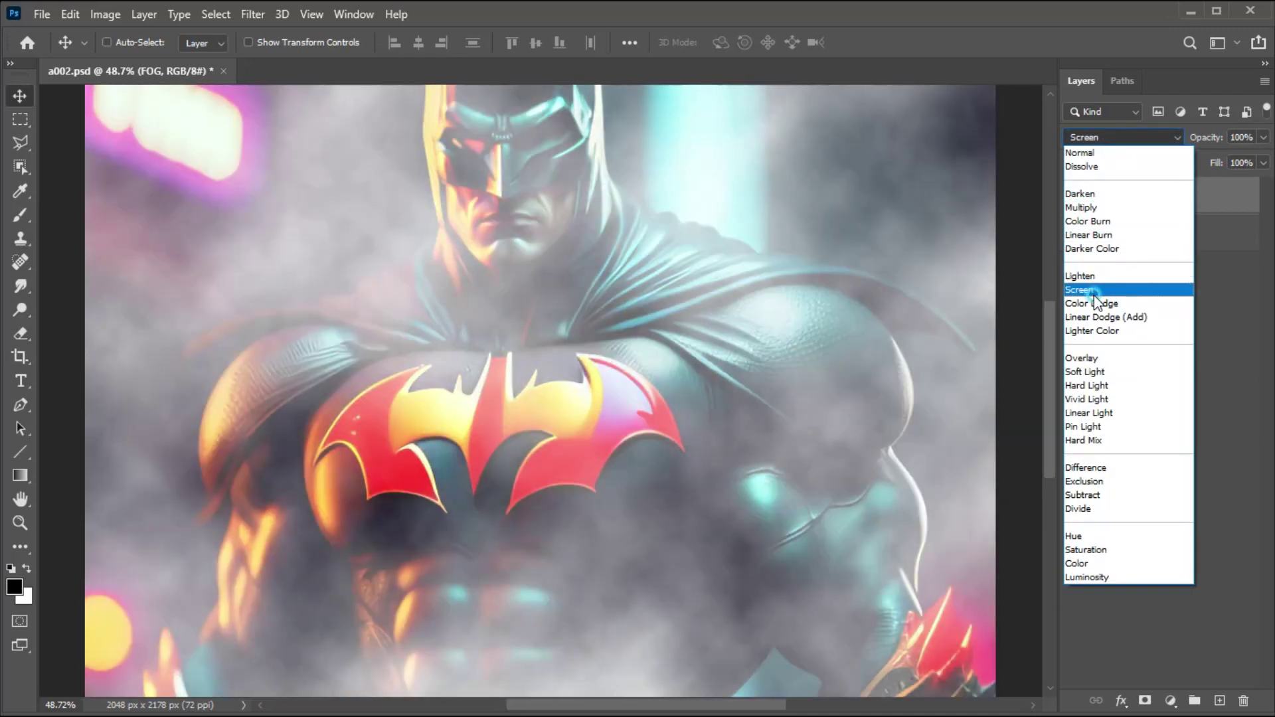
{"action": "left_click", "coordinate": [1093, 292]}
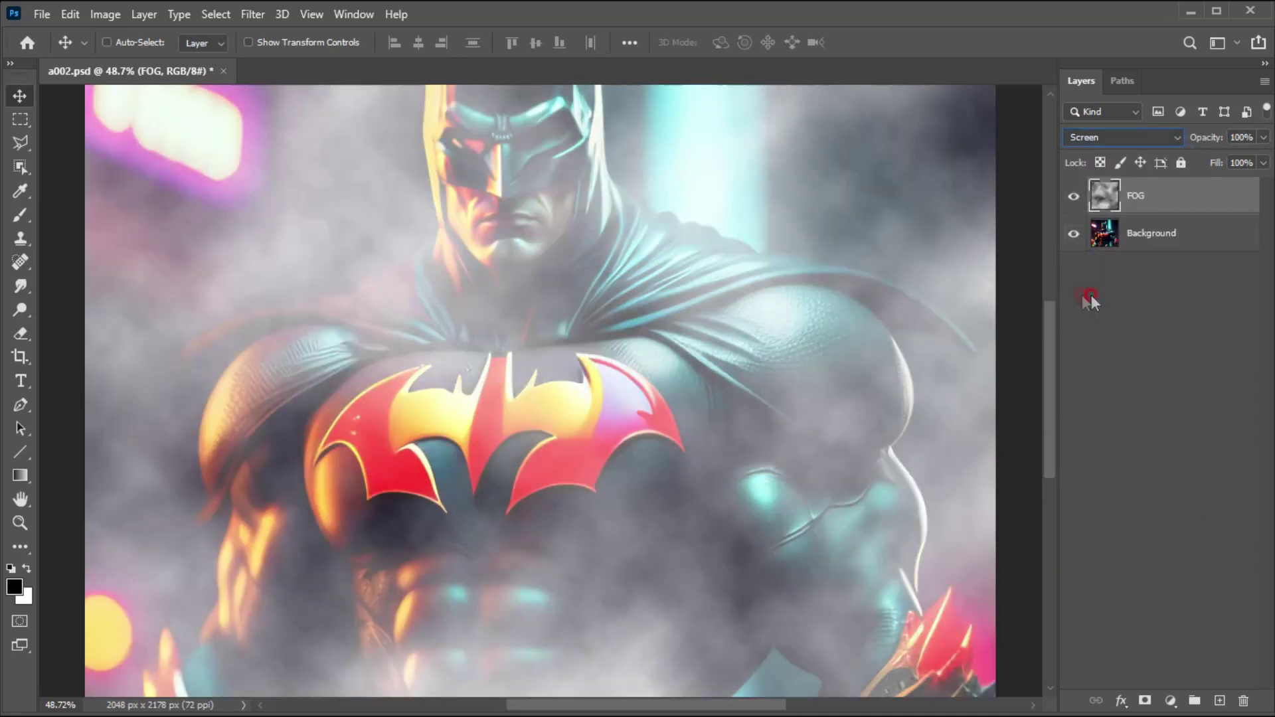
{"action": "left_click", "coordinate": [1232, 134]}
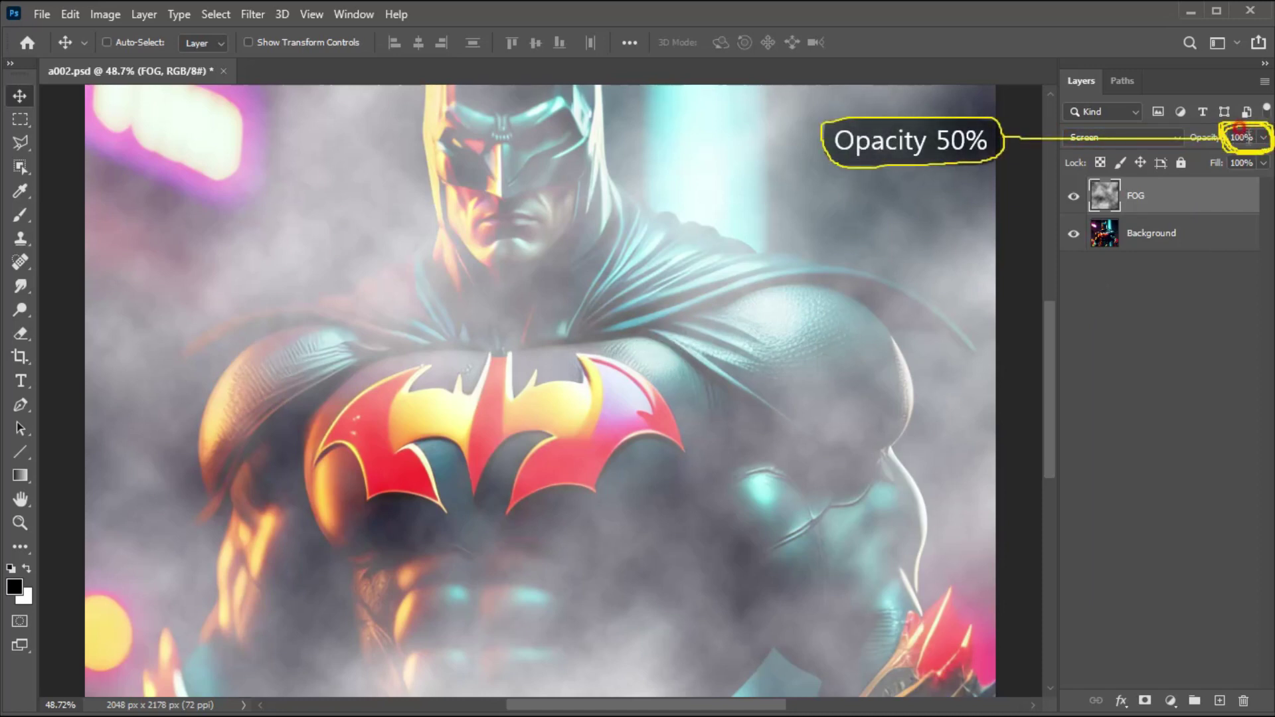
{"action": "left_click", "coordinate": [1258, 138]}
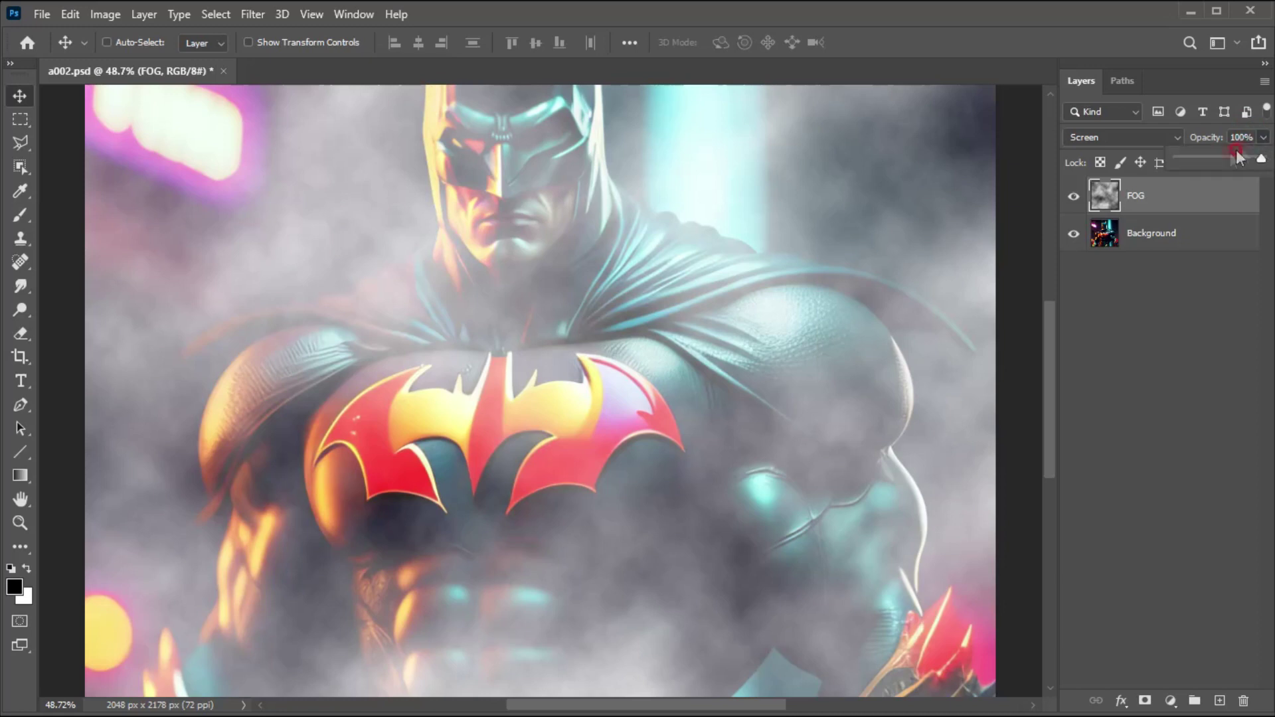
{"action": "left_click", "coordinate": [1218, 157]}
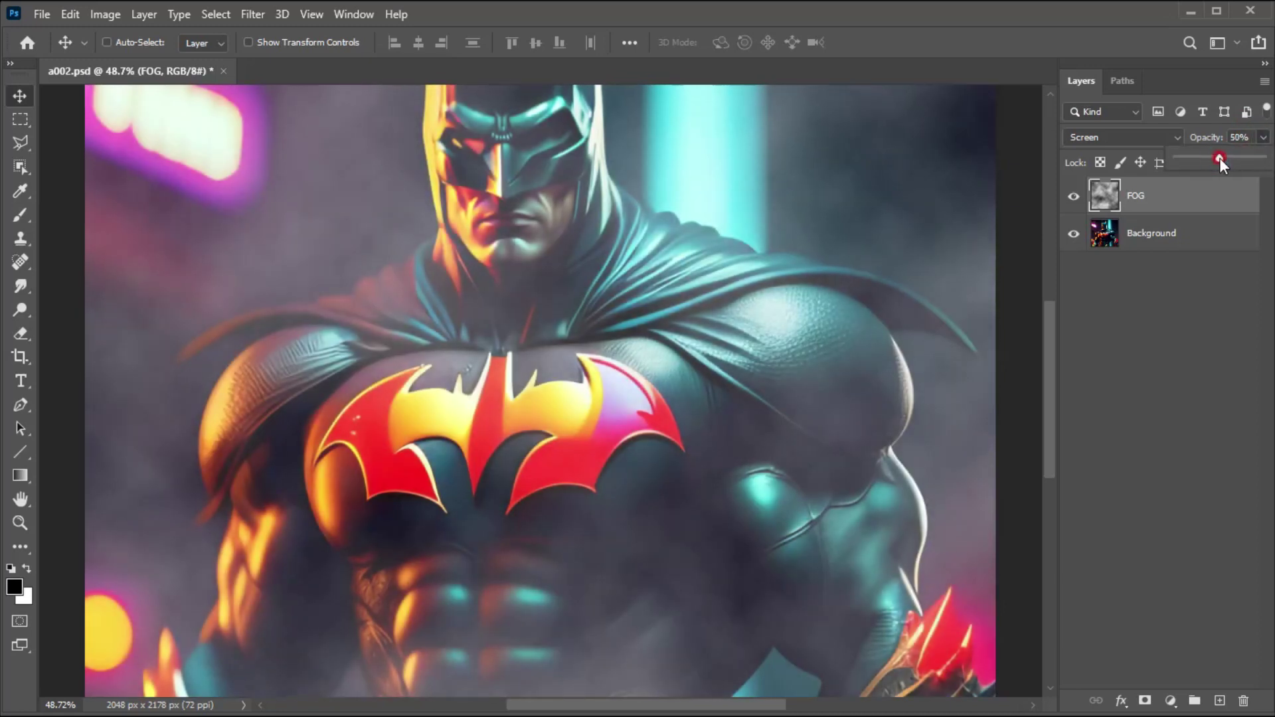
{"action": "left_click", "coordinate": [722, 349]}
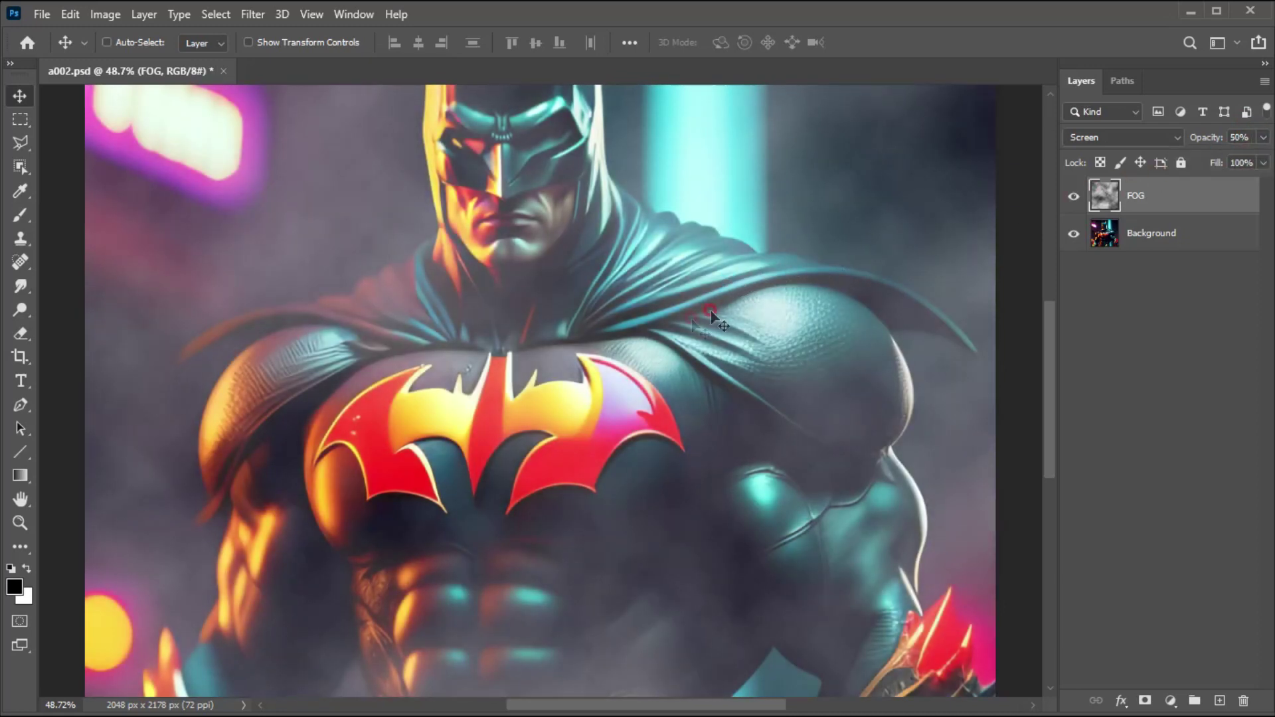
Add a layer mask to the FOG layer and ready a black Brush at 20% opacity for it.
{"action": "left_click", "coordinate": [1146, 701]}
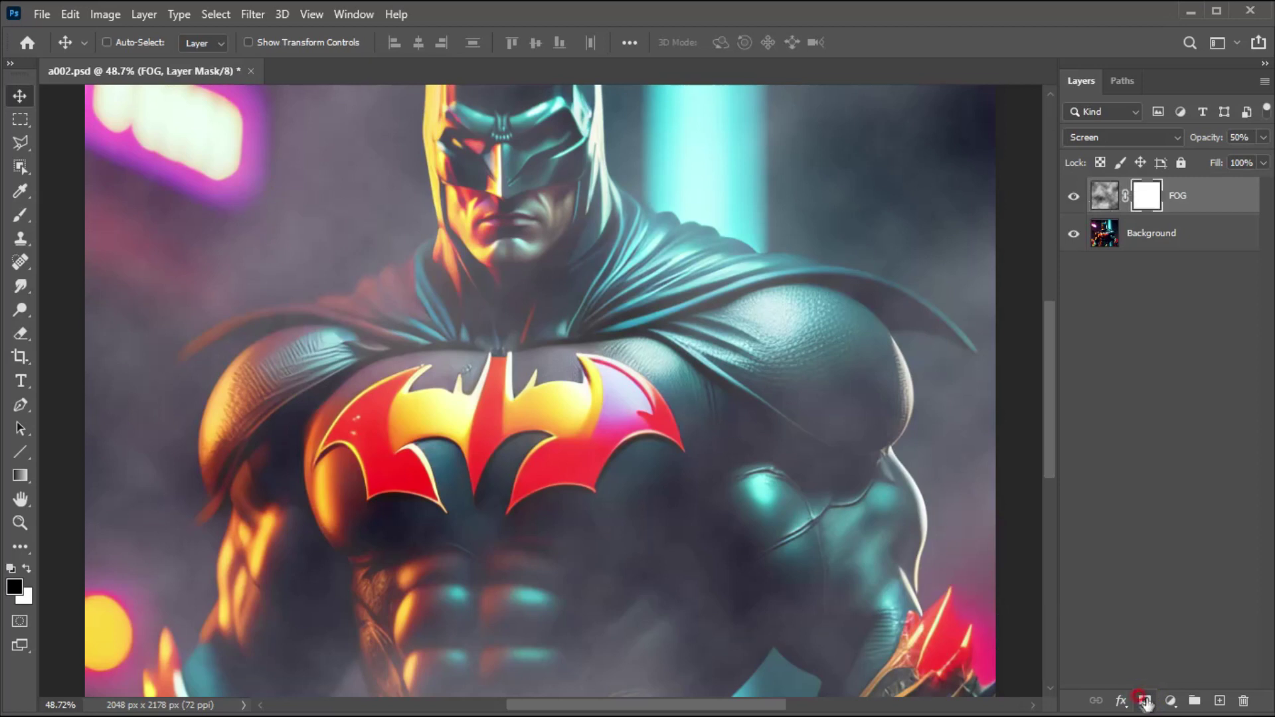
{"action": "left_click", "coordinate": [1135, 192]}
{"action": "left_click", "coordinate": [18, 217]}
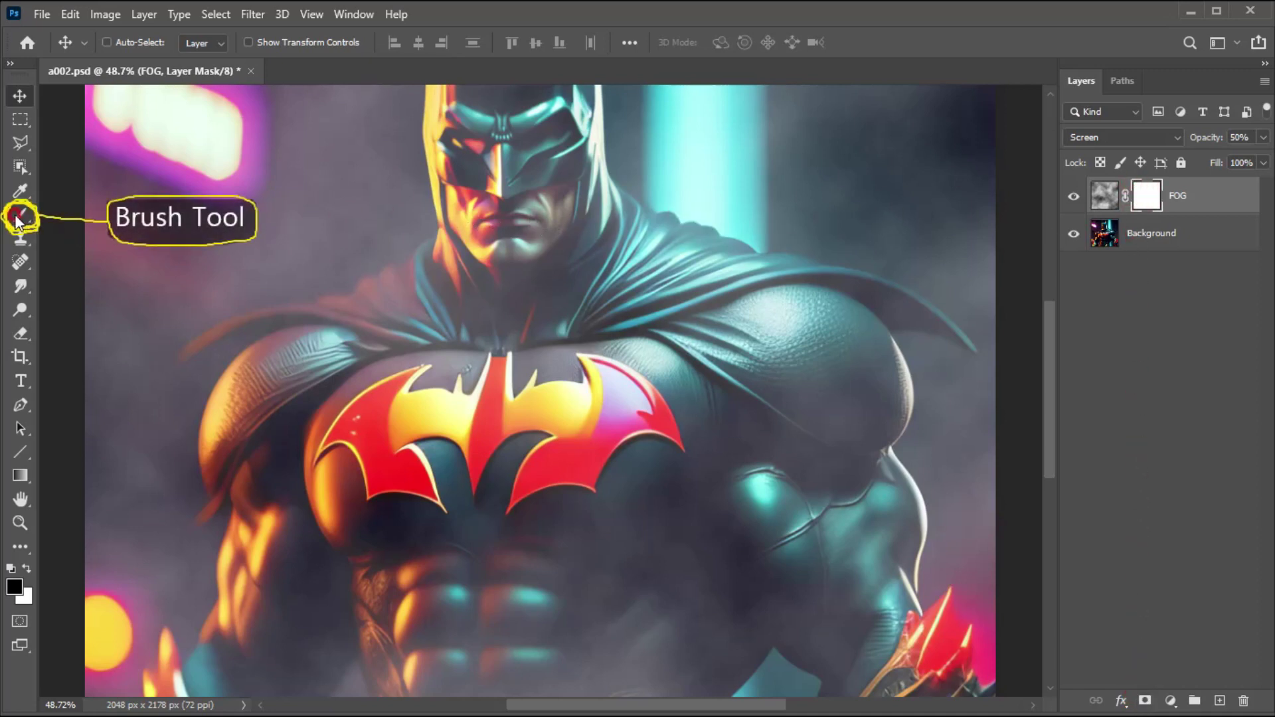
{"action": "left_click", "coordinate": [26, 218]}
{"action": "left_click", "coordinate": [376, 38]}
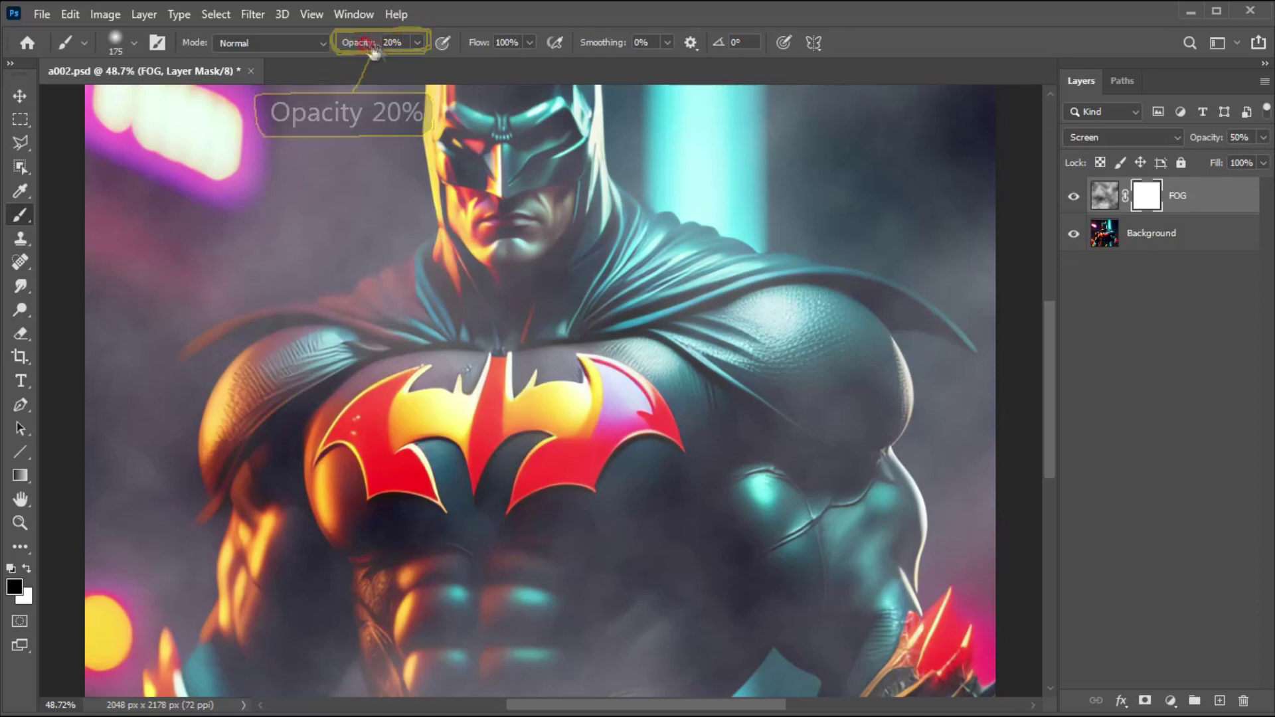
{"action": "left_click", "coordinate": [15, 584]}
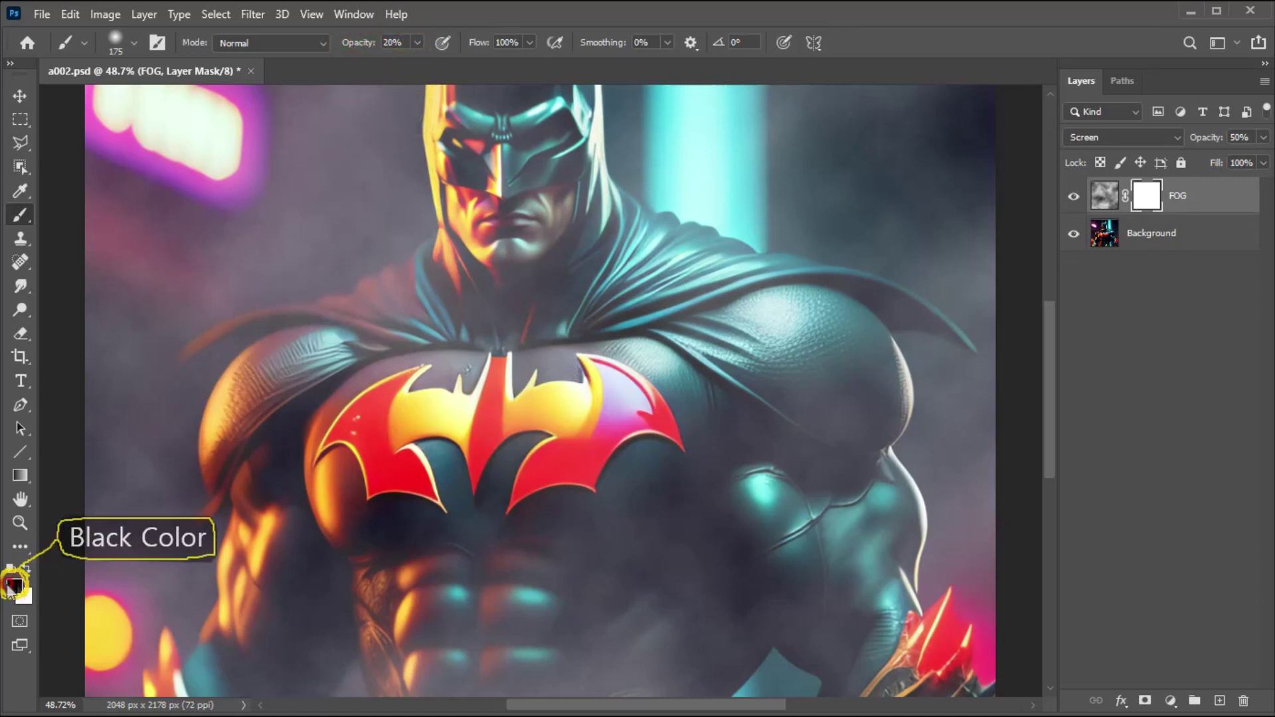
Paint black on the FOG mask with a large soft brush to thin the fog over the figure's head, shoulders, chest and arms.
{"action": "key", "text": "bracketright"}
{"action": "key", "text": "bracketright"}
{"action": "key", "text": "bracketright"}
{"action": "key", "text": "bracketright"}
{"action": "key", "text": "bracketright"}
{"action": "key", "text": "bracketright"}
{"action": "mouse_move", "coordinate": [146, 210]}
{"action": "left_mouse_down"}
{"action": "mouse_move", "coordinate": [139, 154]}
{"action": "mouse_move", "coordinate": [256, 167]}
{"action": "mouse_move", "coordinate": [466, 162]}
{"action": "mouse_move", "coordinate": [356, 177]}
{"action": "mouse_move", "coordinate": [799, 177]}
{"action": "mouse_move", "coordinate": [756, 190]}
{"action": "mouse_move", "coordinate": [795, 218]}
{"action": "mouse_move", "coordinate": [813, 180]}
{"action": "mouse_move", "coordinate": [745, 169]}
{"action": "mouse_move", "coordinate": [935, 220]}
{"action": "mouse_move", "coordinate": [927, 241]}
{"action": "mouse_move", "coordinate": [816, 204]}
{"action": "mouse_move", "coordinate": [140, 195]}
{"action": "mouse_move", "coordinate": [146, 220]}
{"action": "mouse_move", "coordinate": [341, 235]}
{"action": "mouse_move", "coordinate": [469, 165]}
{"action": "mouse_move", "coordinate": [510, 195]}
{"action": "mouse_move", "coordinate": [332, 121]}
{"action": "mouse_move", "coordinate": [588, 147]}
{"action": "mouse_move", "coordinate": [887, 151]}
{"action": "mouse_move", "coordinate": [287, 156]}
{"action": "mouse_move", "coordinate": [302, 151]}
{"action": "mouse_move", "coordinate": [162, 195]}
{"action": "mouse_move", "coordinate": [921, 175]}
{"action": "mouse_move", "coordinate": [714, 112]}
{"action": "mouse_move", "coordinate": [211, 150]}
{"action": "mouse_move", "coordinate": [569, 268]}
{"action": "mouse_move", "coordinate": [806, 390]}
{"action": "mouse_move", "coordinate": [602, 412]}
{"action": "mouse_move", "coordinate": [243, 379]}
{"action": "mouse_move", "coordinate": [517, 380]}
{"action": "left_mouse_up"}
{"action": "key", "text": "bracketleft"}
{"action": "key", "text": "bracketleft"}
{"action": "key", "text": "bracketleft"}
{"action": "key", "text": "bracketleft"}
{"action": "key", "text": "bracketleft"}
{"action": "key", "text": "bracketright"}
{"action": "key", "text": "bracketright"}
{"action": "key", "text": "bracketright"}
{"action": "key", "text": "bracketright"}
{"action": "key", "text": "bracketright"}
{"action": "left_click_drag", "start_coordinate": [546, 524], "coordinate": [774, 398]}
{"action": "key", "text": "bracketleft"}
{"action": "key", "text": "bracketleft"}
{"action": "left_click_drag", "start_coordinate": [936, 423], "coordinate": [937, 490]}
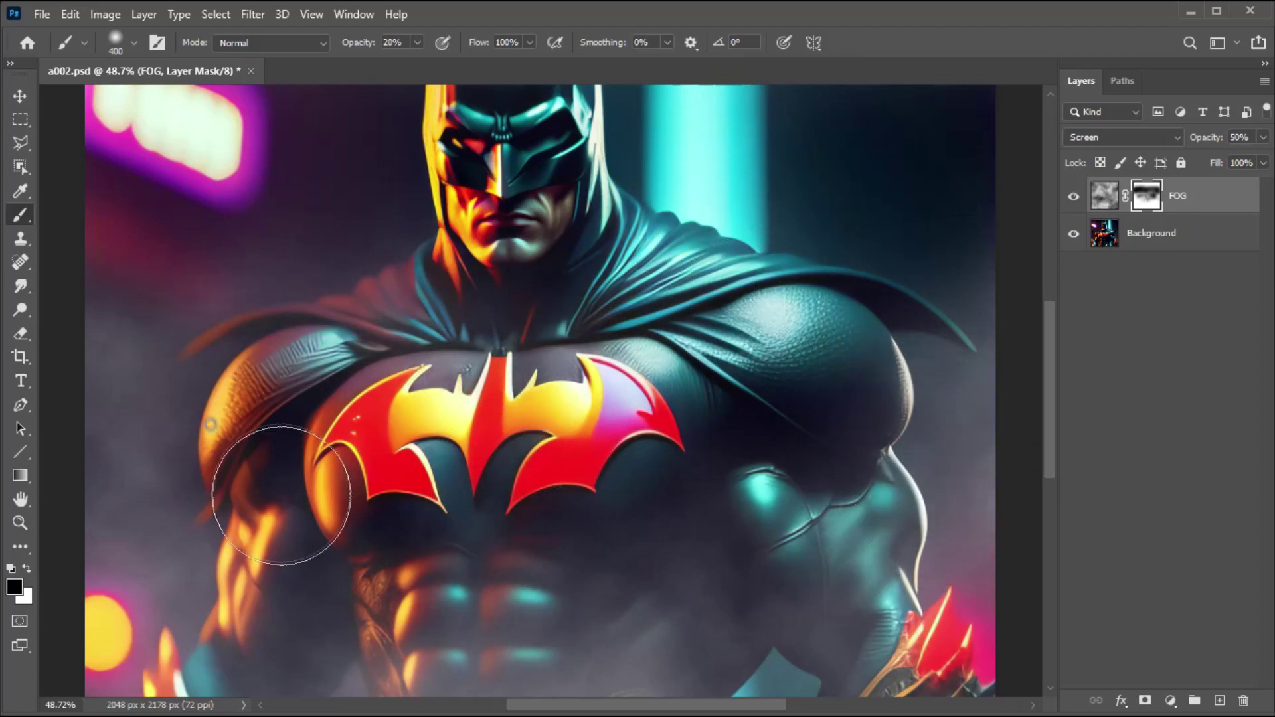
{"action": "mouse_move", "coordinate": [825, 539]}
{"action": "left_mouse_down"}
{"action": "mouse_move", "coordinate": [877, 635]}
{"action": "mouse_move", "coordinate": [298, 544]}
{"action": "mouse_move", "coordinate": [238, 588]}
{"action": "mouse_move", "coordinate": [381, 595]}
{"action": "mouse_move", "coordinate": [476, 624]}
{"action": "mouse_move", "coordinate": [461, 603]}
{"action": "left_mouse_up"}
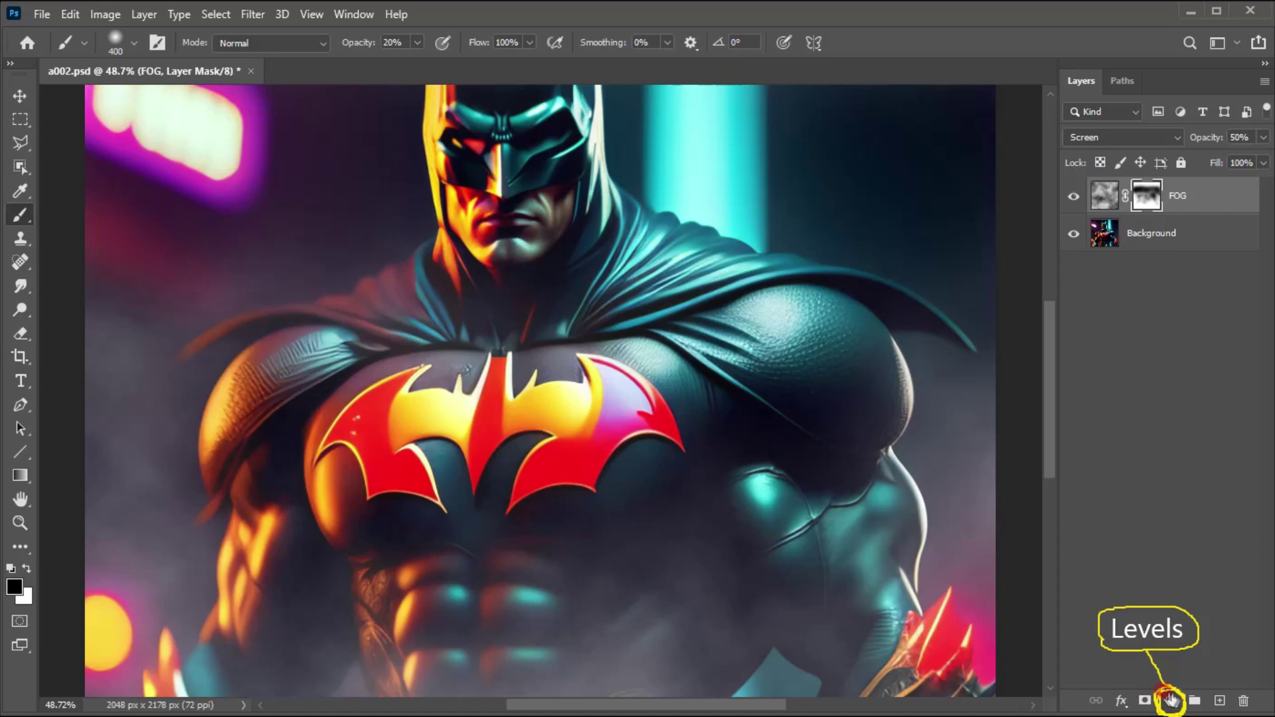
Add a Levels adjustment clipped to the FOG layer and set its midtone input to 0.68.
{"action": "left_click", "coordinate": [1168, 702]}
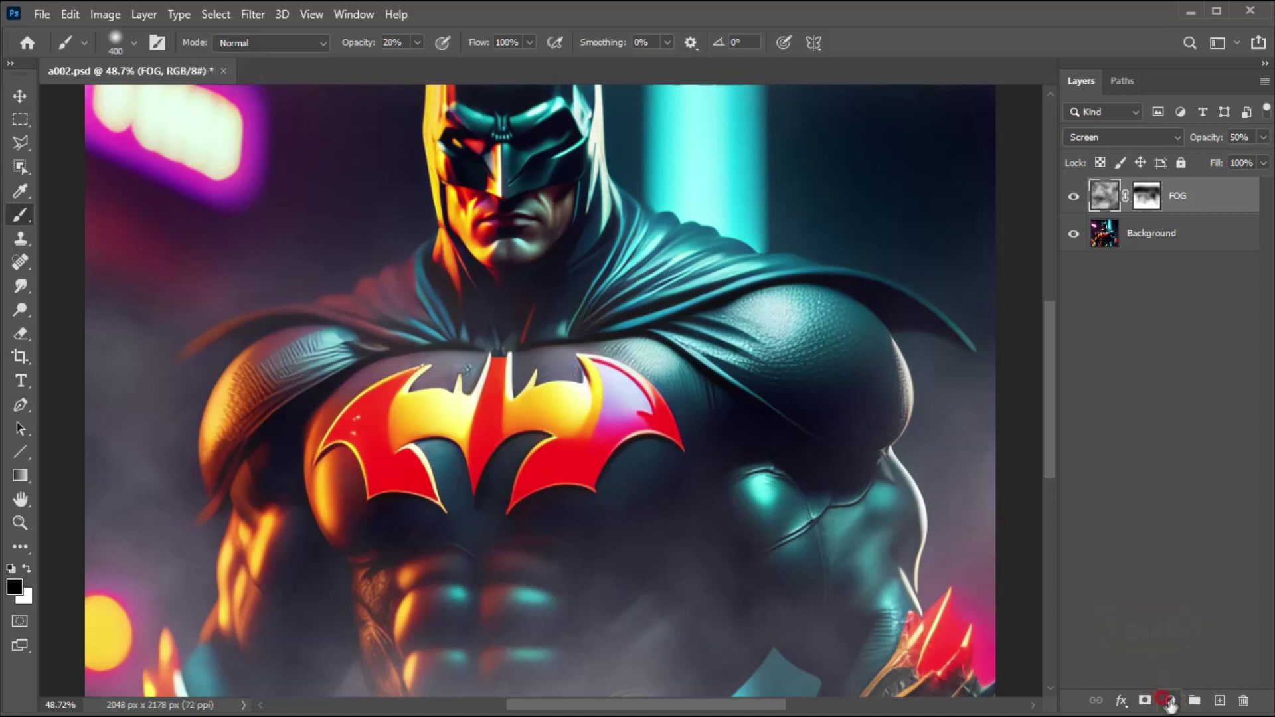
{"action": "left_click", "coordinate": [1169, 703]}
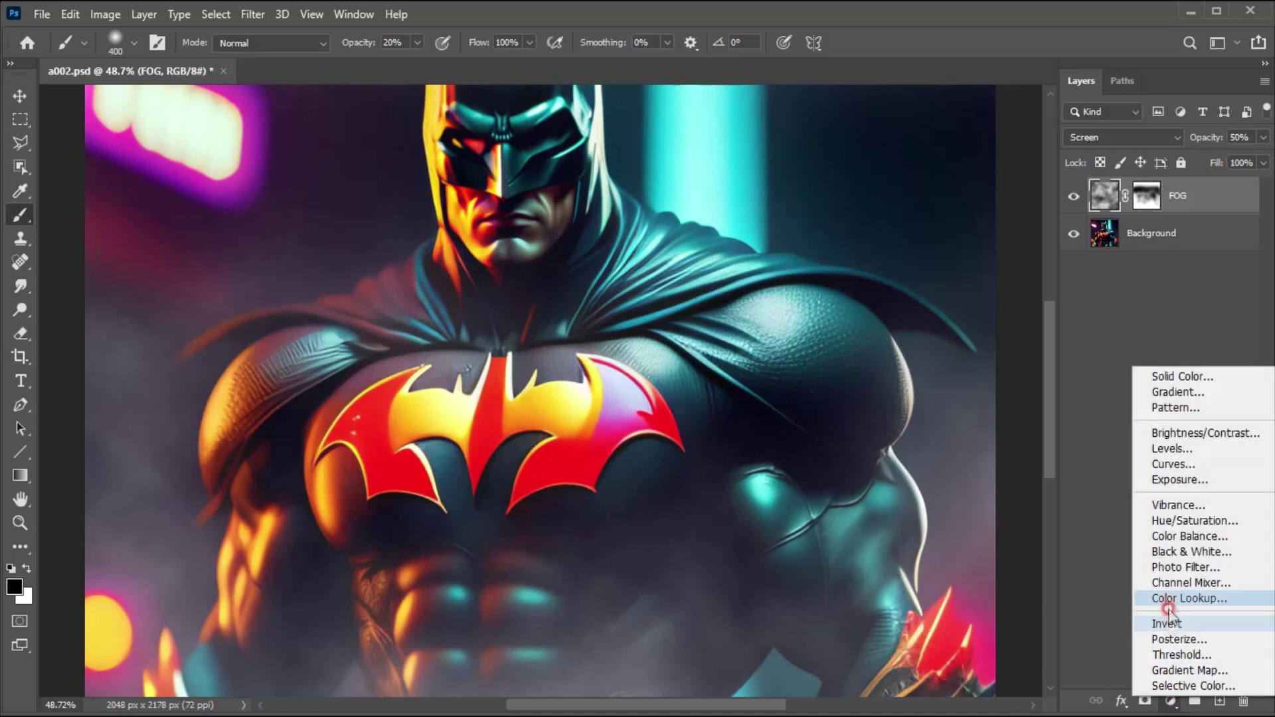
{"action": "left_click", "coordinate": [1166, 450]}
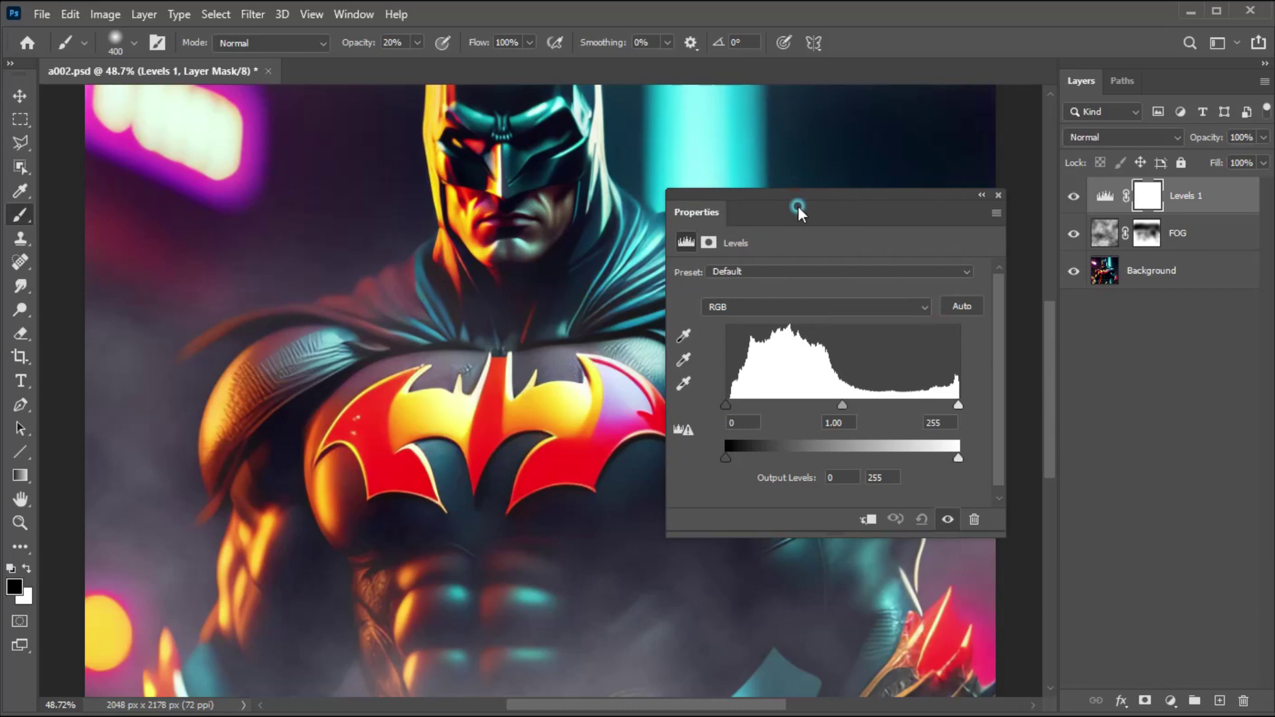
{"action": "left_click_drag", "start_coordinate": [798, 206], "coordinate": [803, 220]}
{"action": "left_click", "coordinate": [872, 533]}
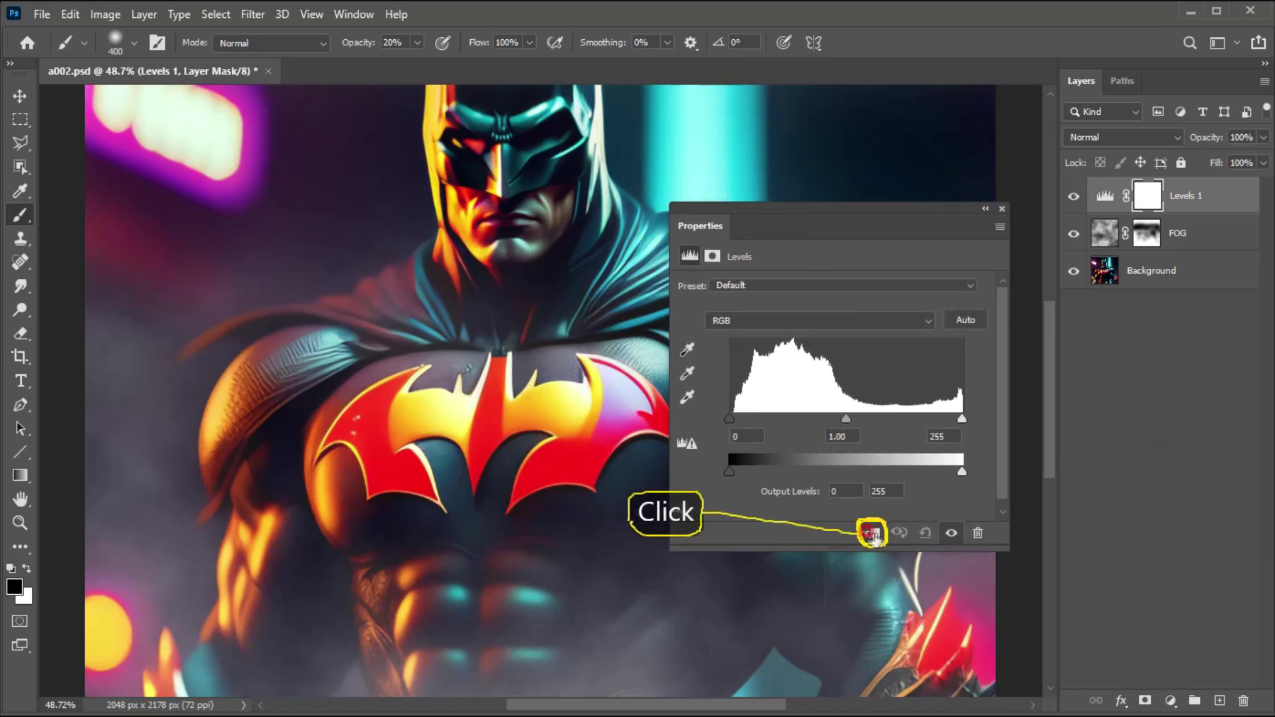
{"action": "left_click", "coordinate": [869, 533]}
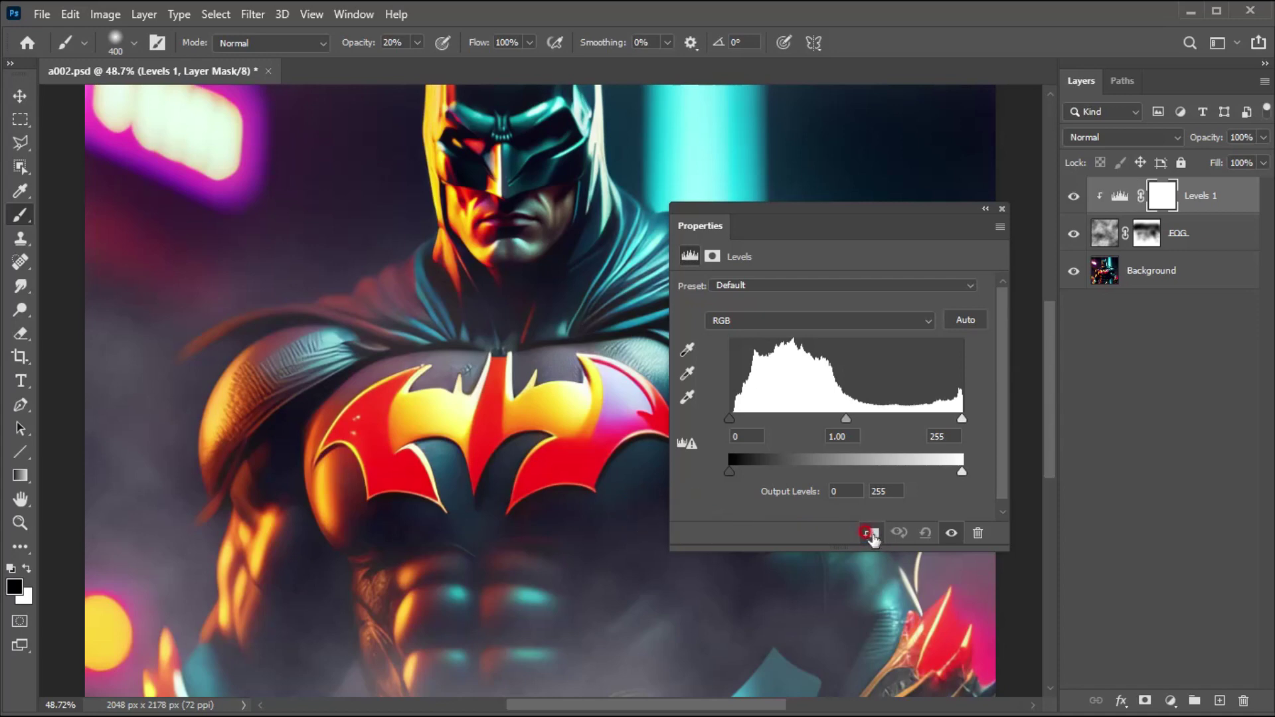
{"action": "left_click_drag", "start_coordinate": [848, 420], "coordinate": [874, 419]}
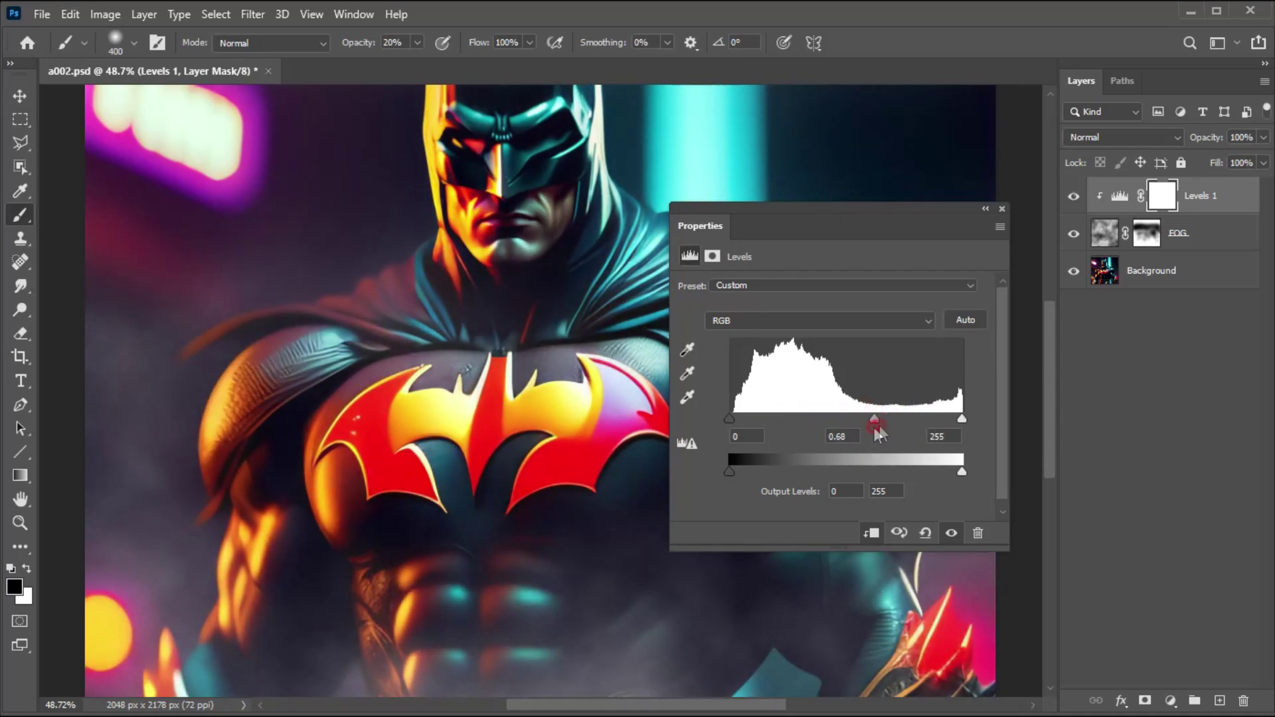
{"action": "left_click", "coordinate": [998, 216]}
Reduce the brush to 150 px and brush lightly over the chest emblem on the Levels mask.
{"action": "key", "text": "bracketleft"}
{"action": "key", "text": "bracketleft"}
{"action": "key", "text": "bracketleft"}
{"action": "key", "text": "bracketleft"}
{"action": "key", "text": "bracketleft"}
{"action": "mouse_move", "coordinate": [538, 463]}
{"action": "left_mouse_down"}
{"action": "mouse_move", "coordinate": [561, 433]}
{"action": "mouse_move", "coordinate": [519, 413]}
{"action": "mouse_move", "coordinate": [516, 439]}
{"action": "mouse_move", "coordinate": [590, 478]}
{"action": "mouse_move", "coordinate": [564, 440]}
{"action": "mouse_move", "coordinate": [519, 436]}
{"action": "mouse_move", "coordinate": [530, 466]}
{"action": "mouse_move", "coordinate": [557, 461]}
{"action": "left_mouse_up"}
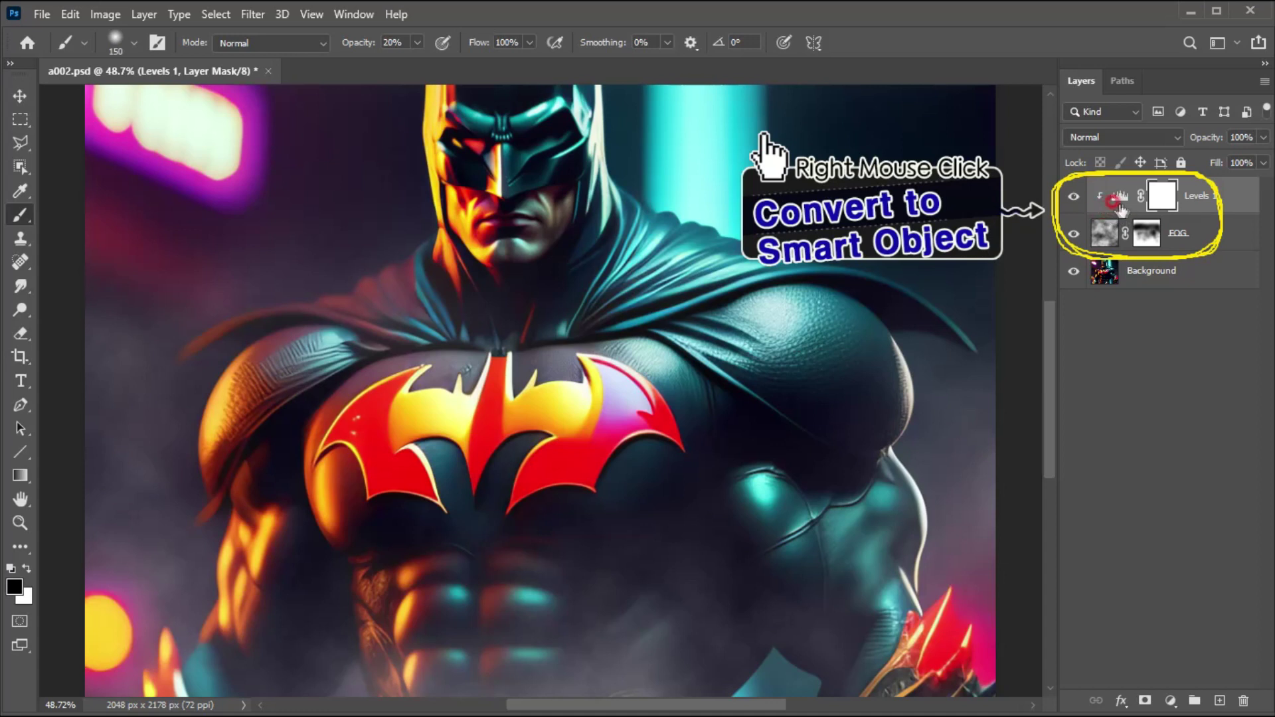
Convert the Levels 1 and FOG layers into one smart object and set its blend mode to Screen.
{"action": "left_click", "coordinate": [1179, 241], "text": "shift"}
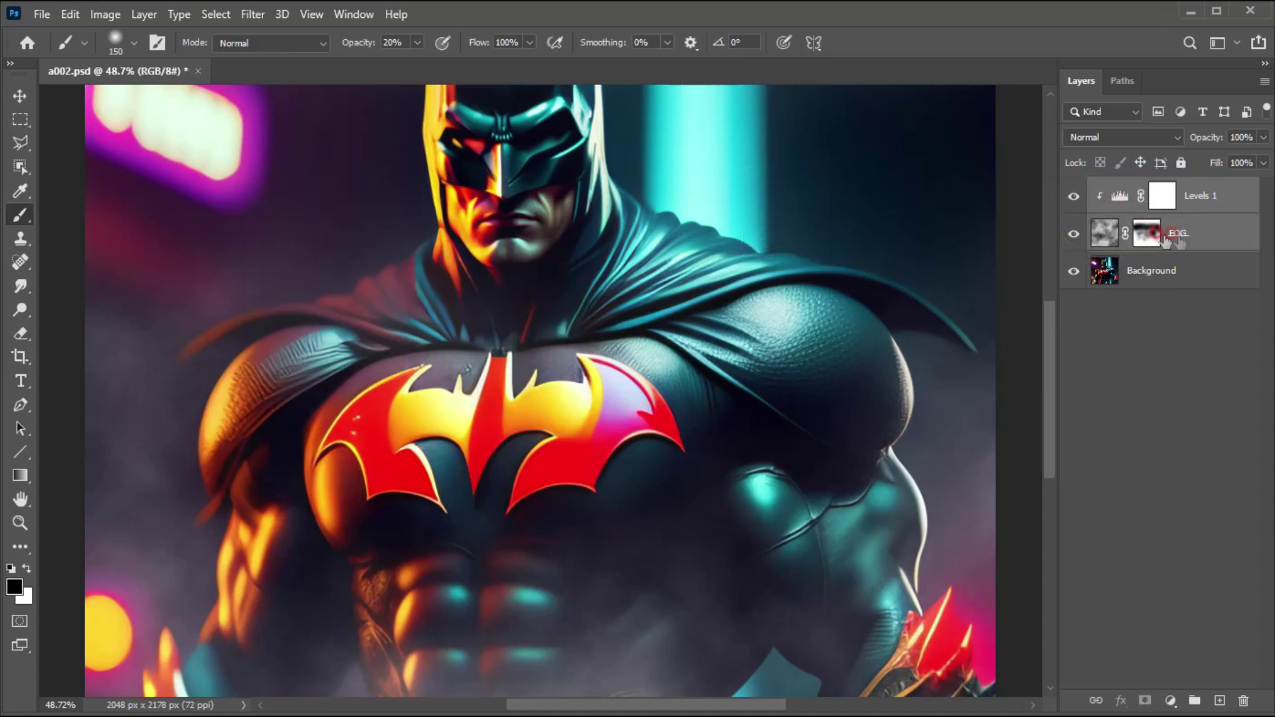
{"action": "right_click", "coordinate": [1187, 199]}
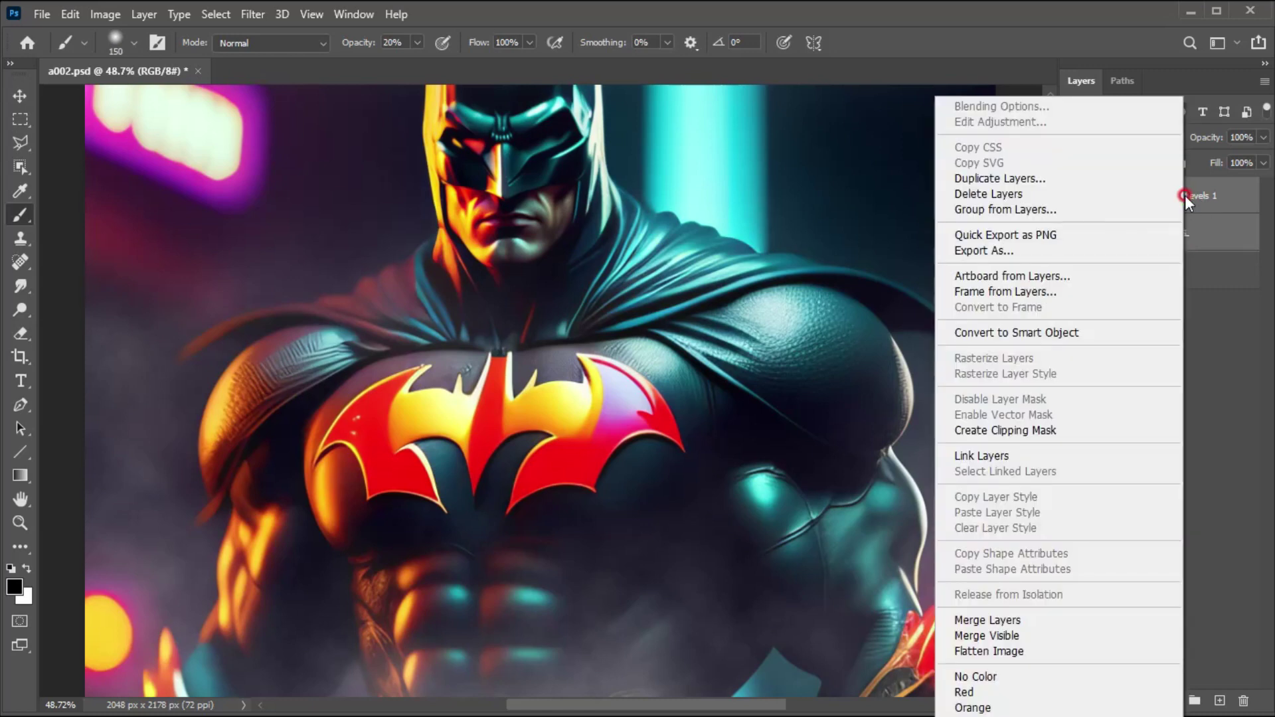
{"action": "left_click", "coordinate": [1060, 334]}
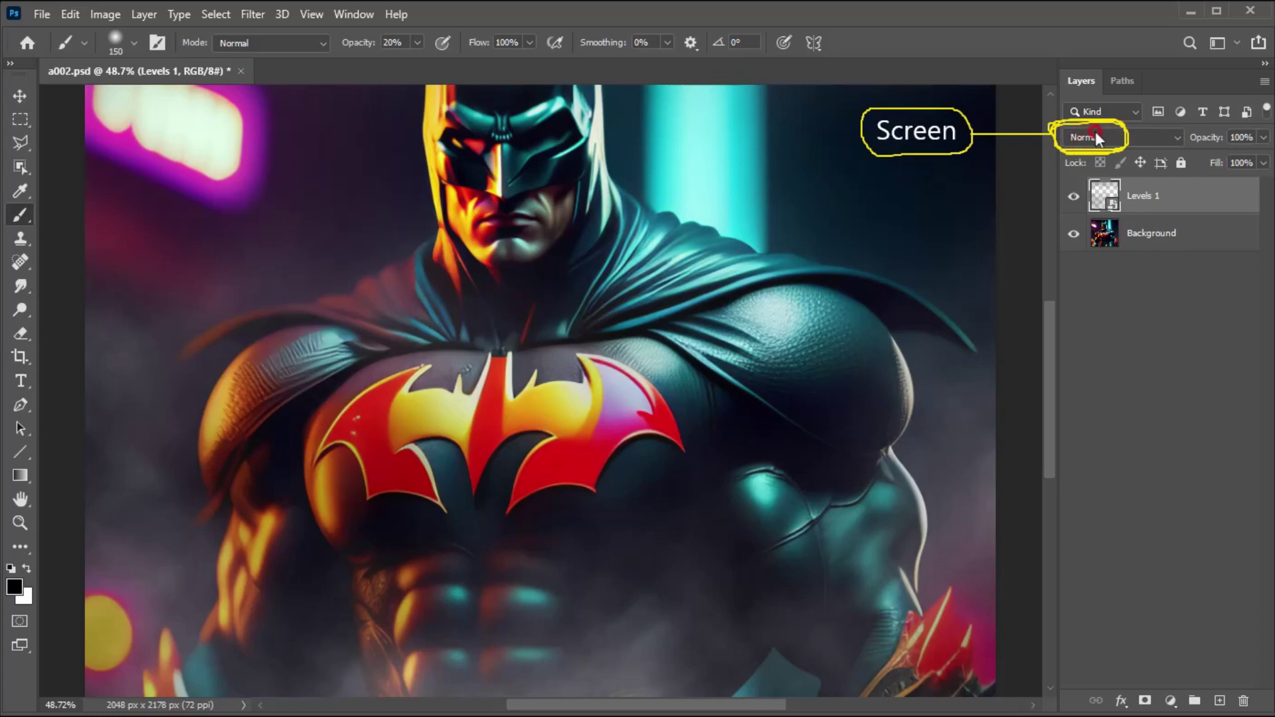
{"action": "left_click", "coordinate": [1094, 137]}
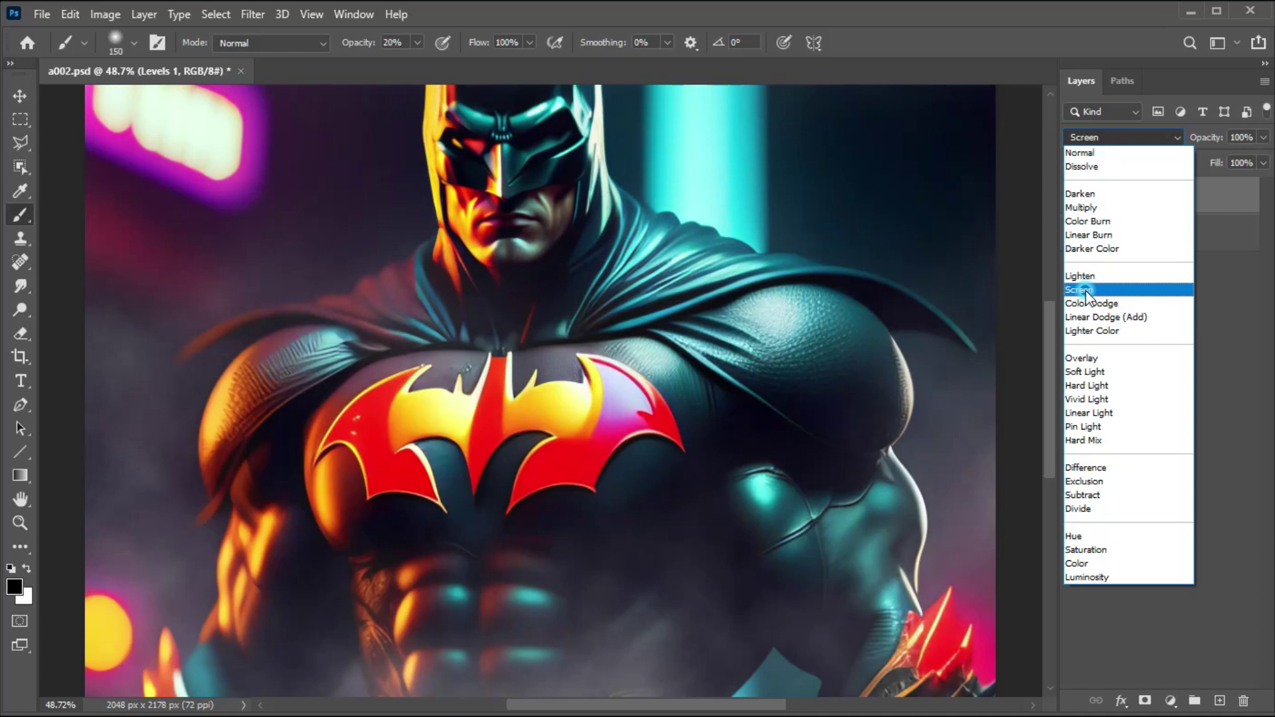
{"action": "left_click", "coordinate": [1086, 290]}
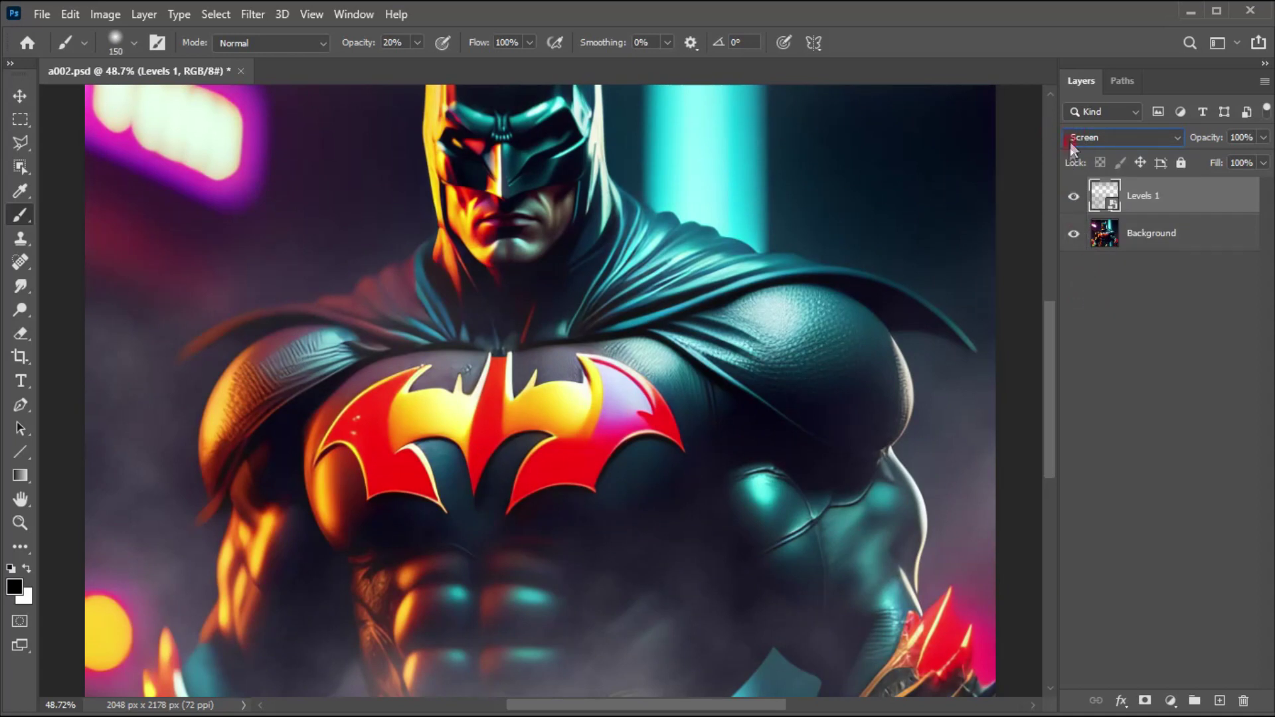
Apply a Camera Raw Filter to the fog smart object with Contrast +50 and Texture 100.
{"action": "left_click", "coordinate": [253, 16]}
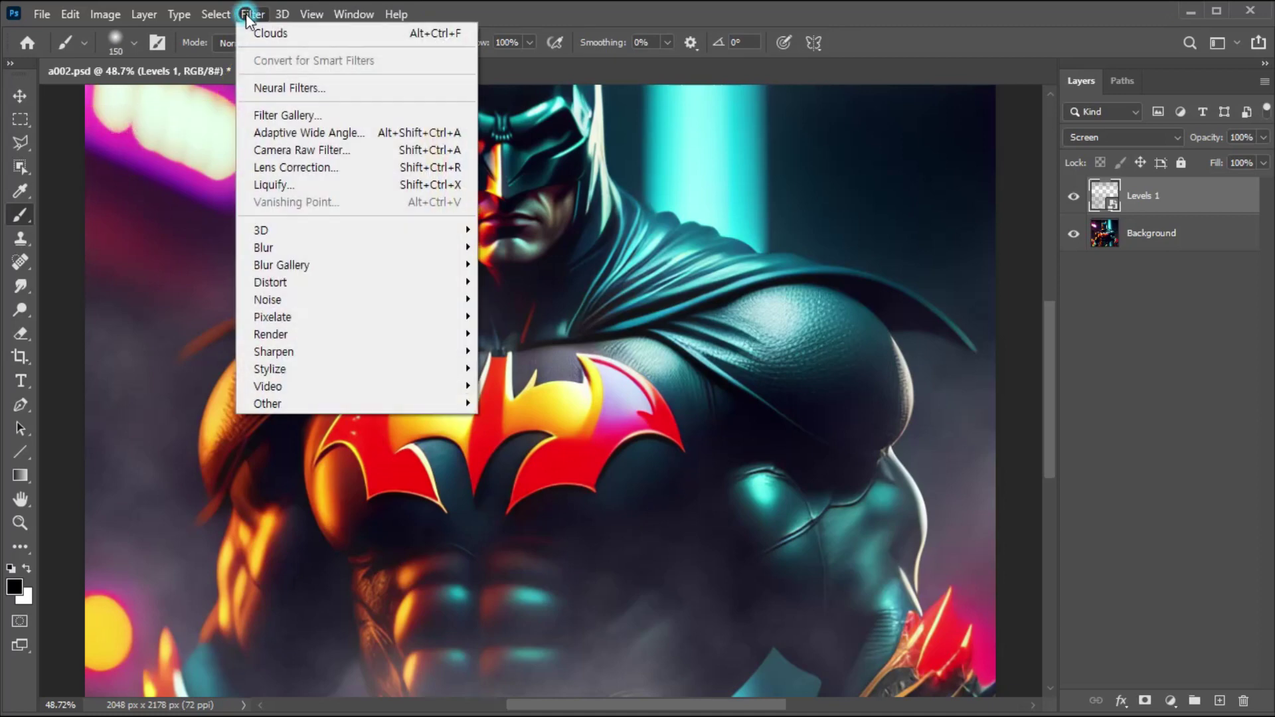
{"action": "left_click", "coordinate": [277, 152]}
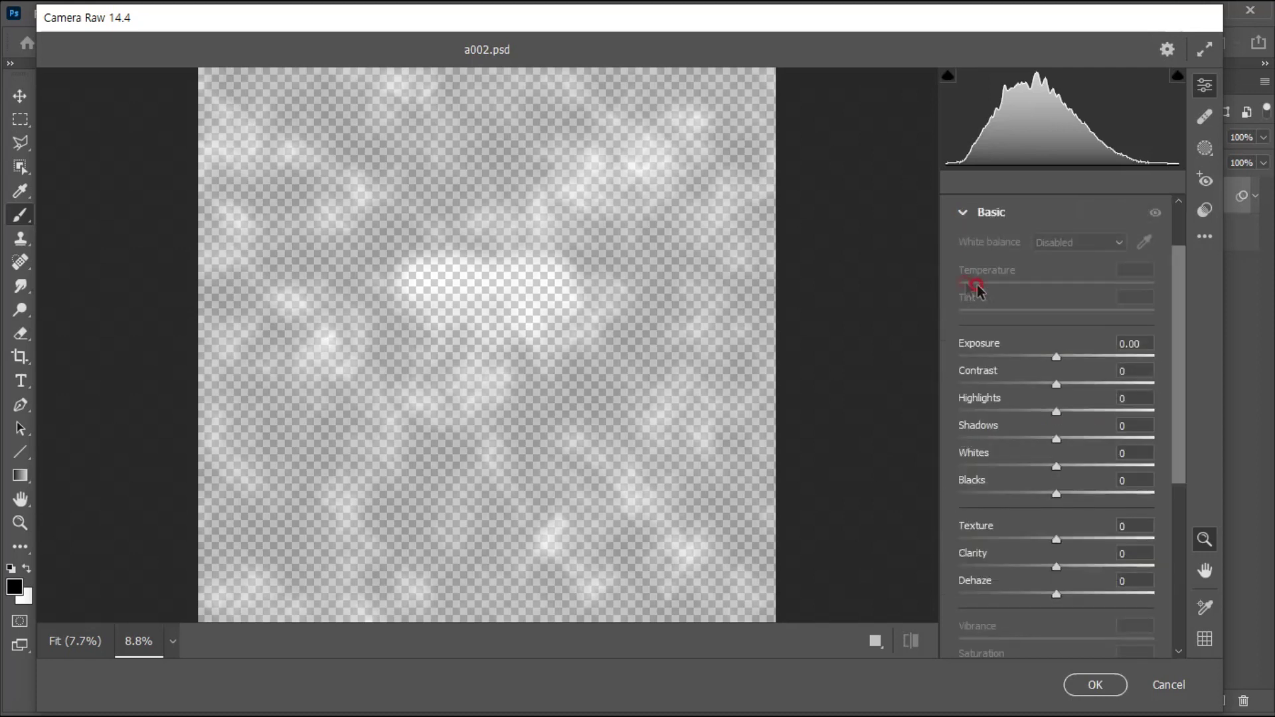
{"action": "scroll", "coordinate": [1006, 295], "scroll_direction": "down", "scroll_amount": 3}
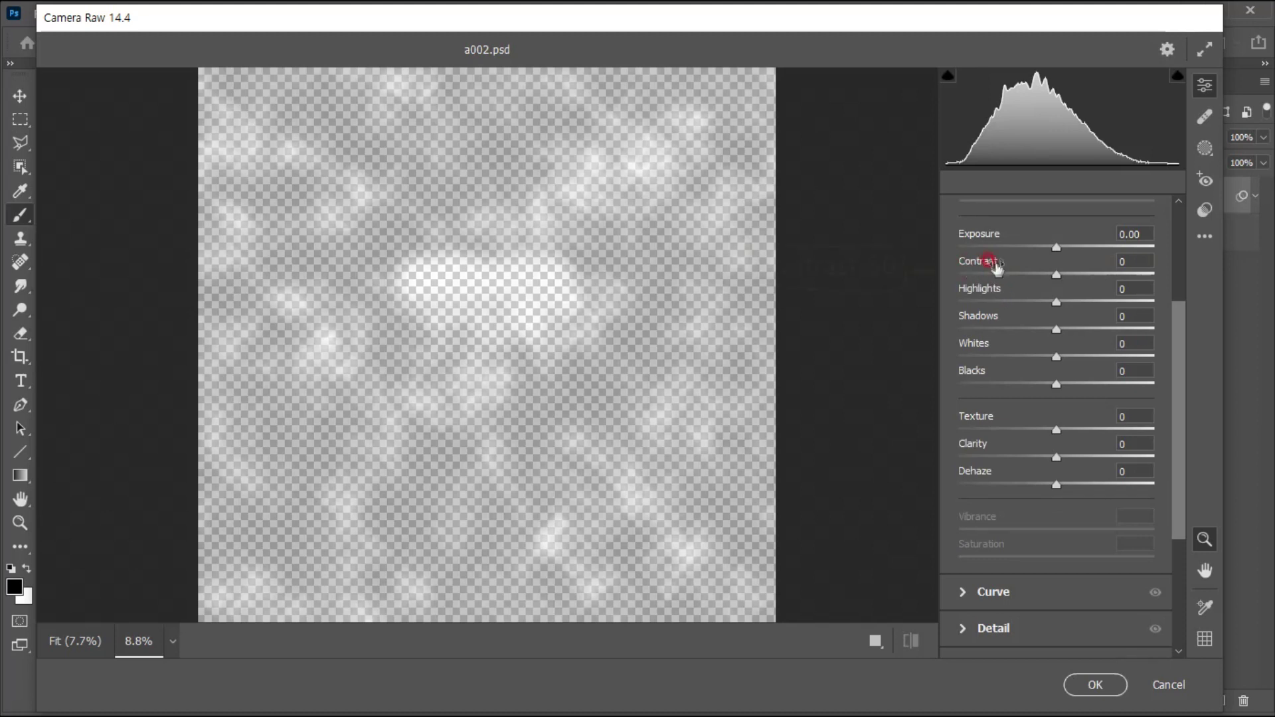
{"action": "left_click", "coordinate": [1118, 259]}
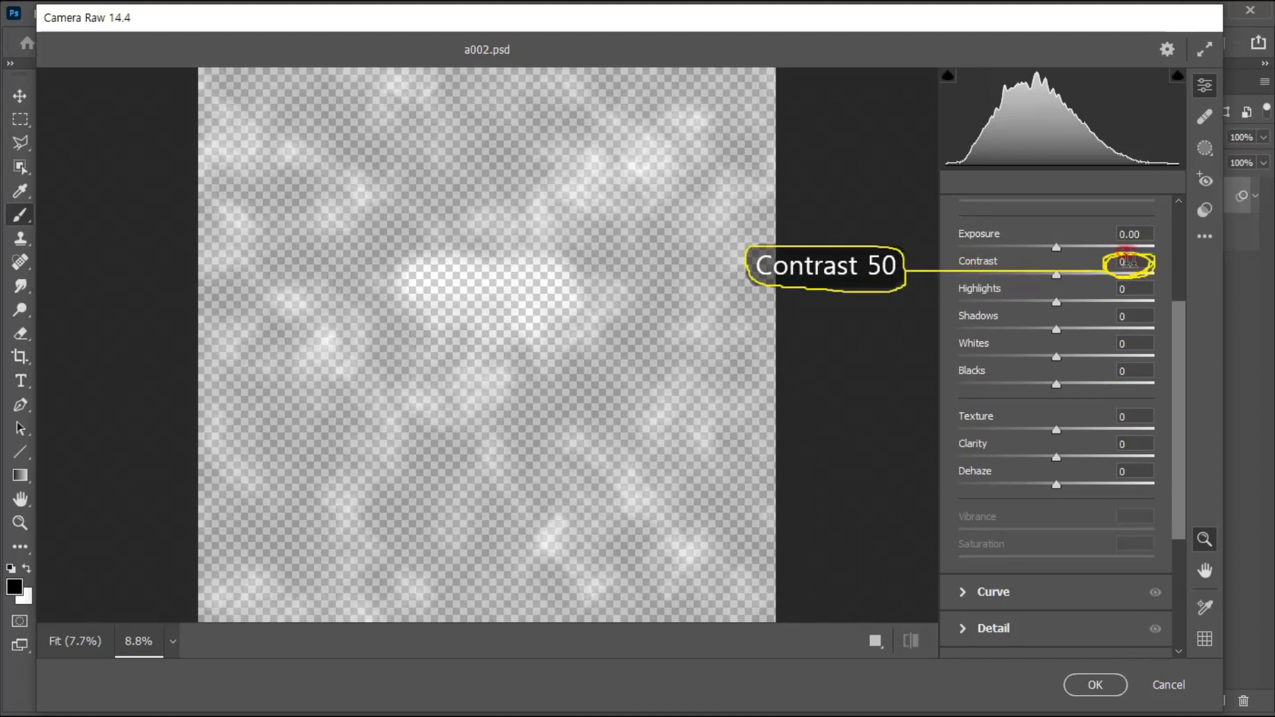
{"action": "left_click_drag", "start_coordinate": [1133, 261], "coordinate": [1107, 266]}
{"action": "type", "text": "50"}
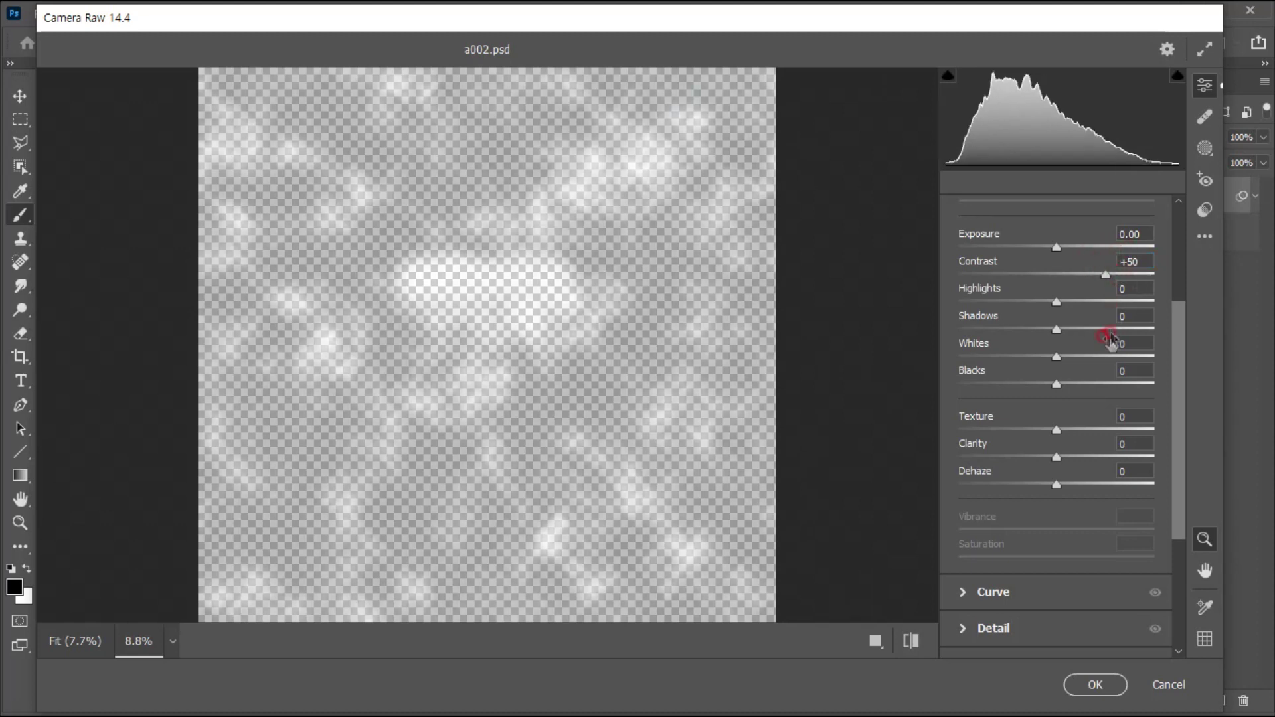
{"action": "left_click", "coordinate": [1116, 413]}
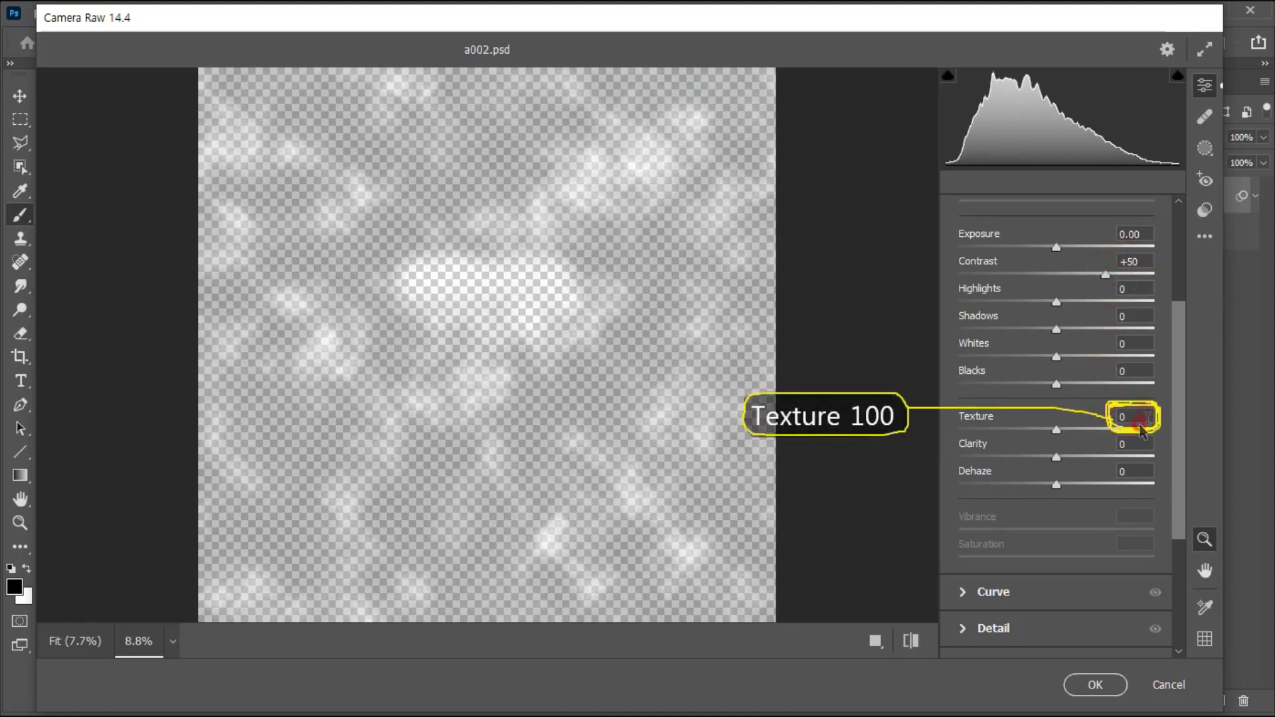
{"action": "left_click_drag", "start_coordinate": [1132, 411], "coordinate": [1120, 416]}
{"action": "type", "text": "100"}
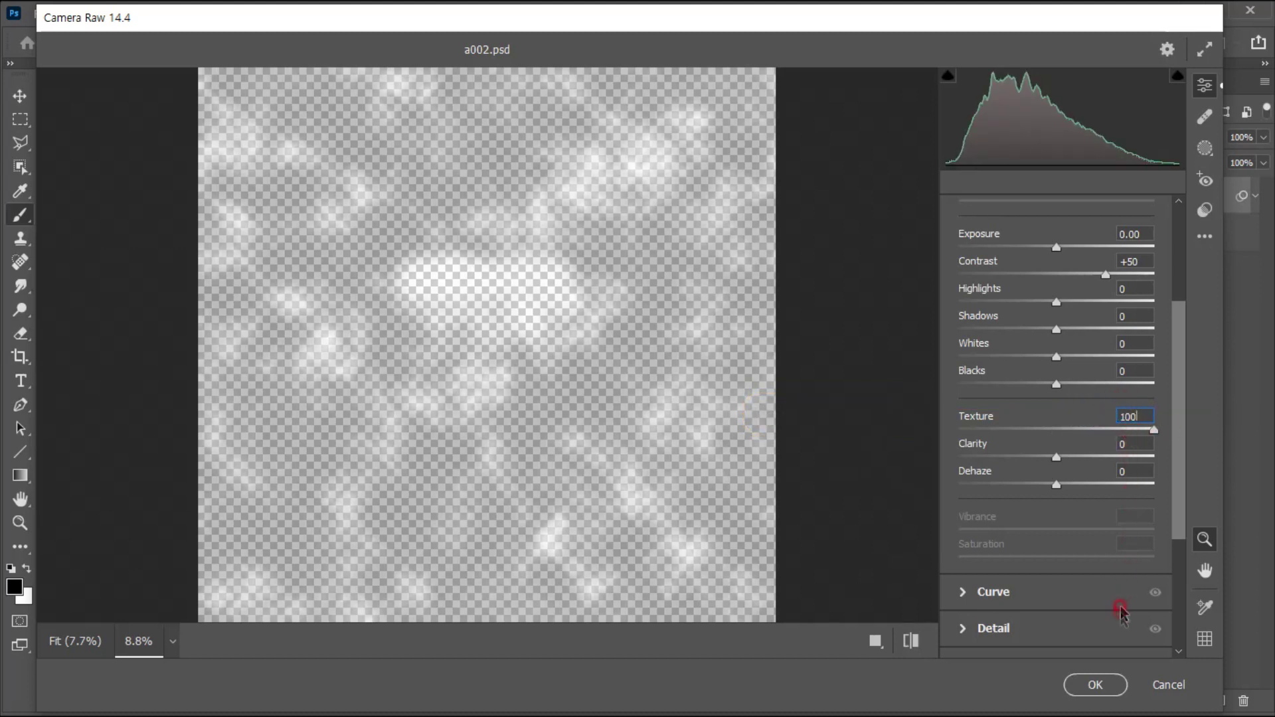
{"action": "left_click", "coordinate": [1096, 685]}
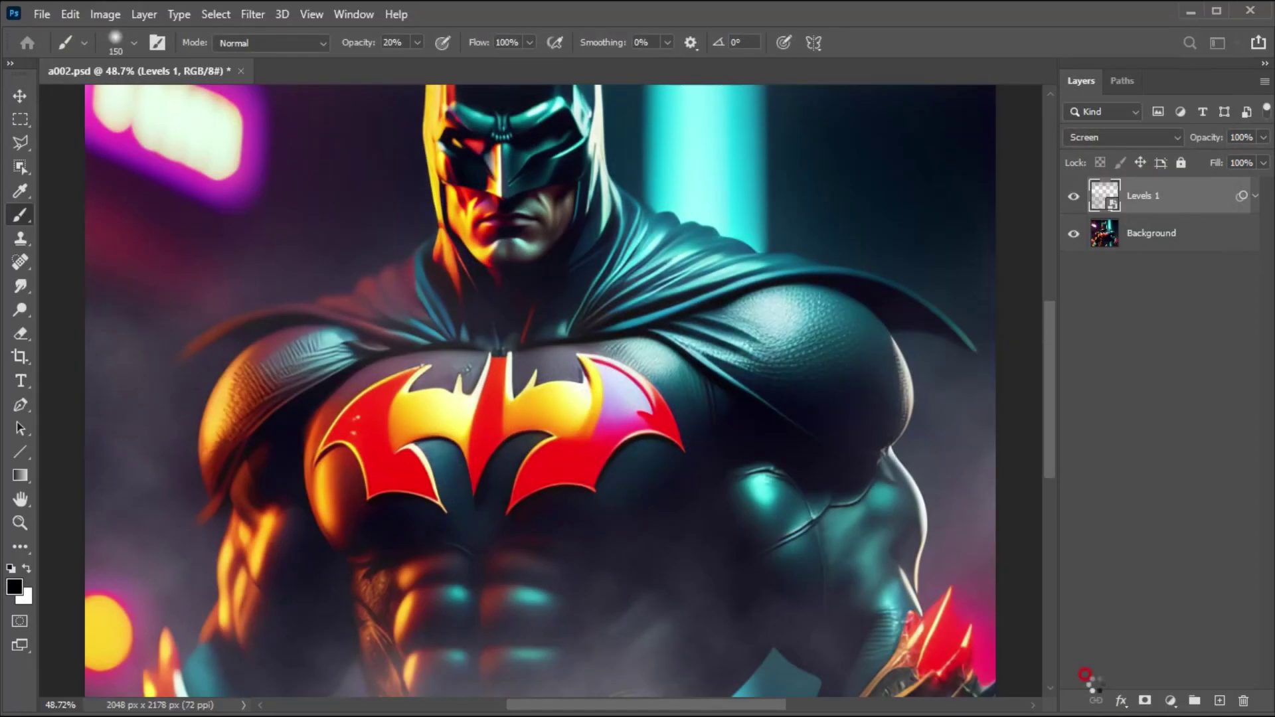
Add a Hue/Saturation adjustment clipped to the fog smart object and colorize it with a blue hue.
{"action": "left_click", "coordinate": [20, 95]}
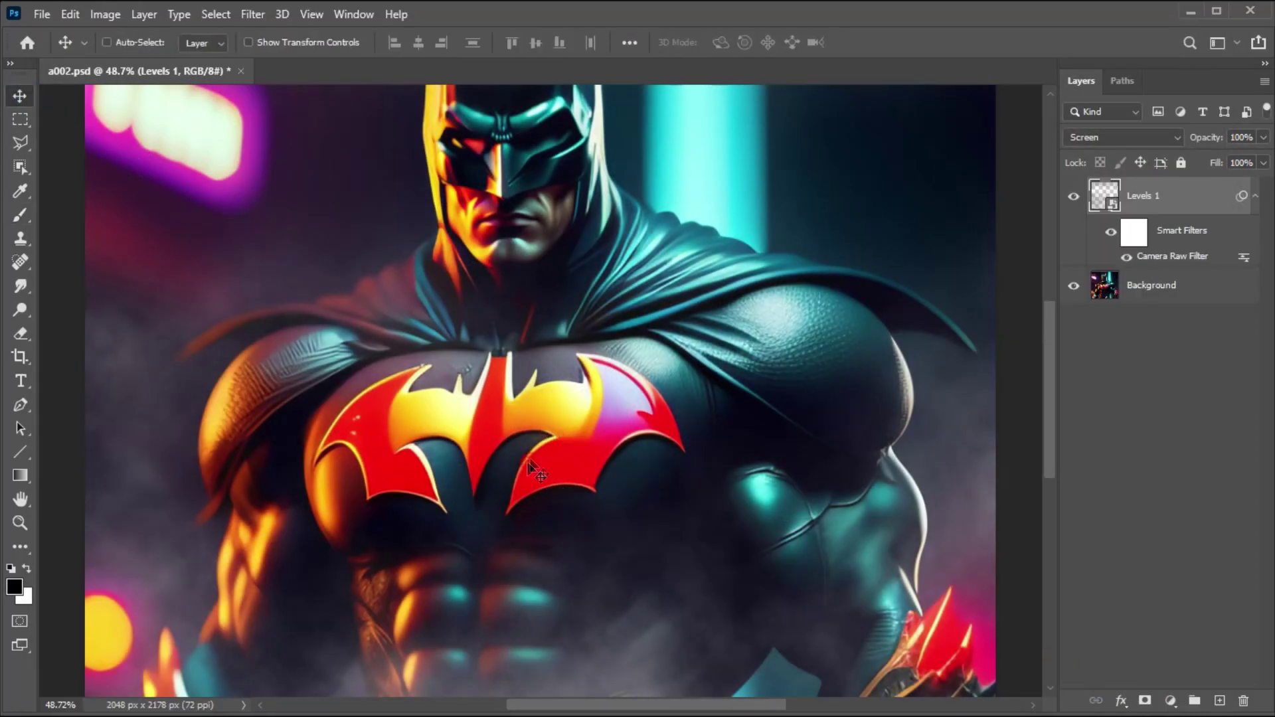
{"action": "left_click", "coordinate": [1169, 700]}
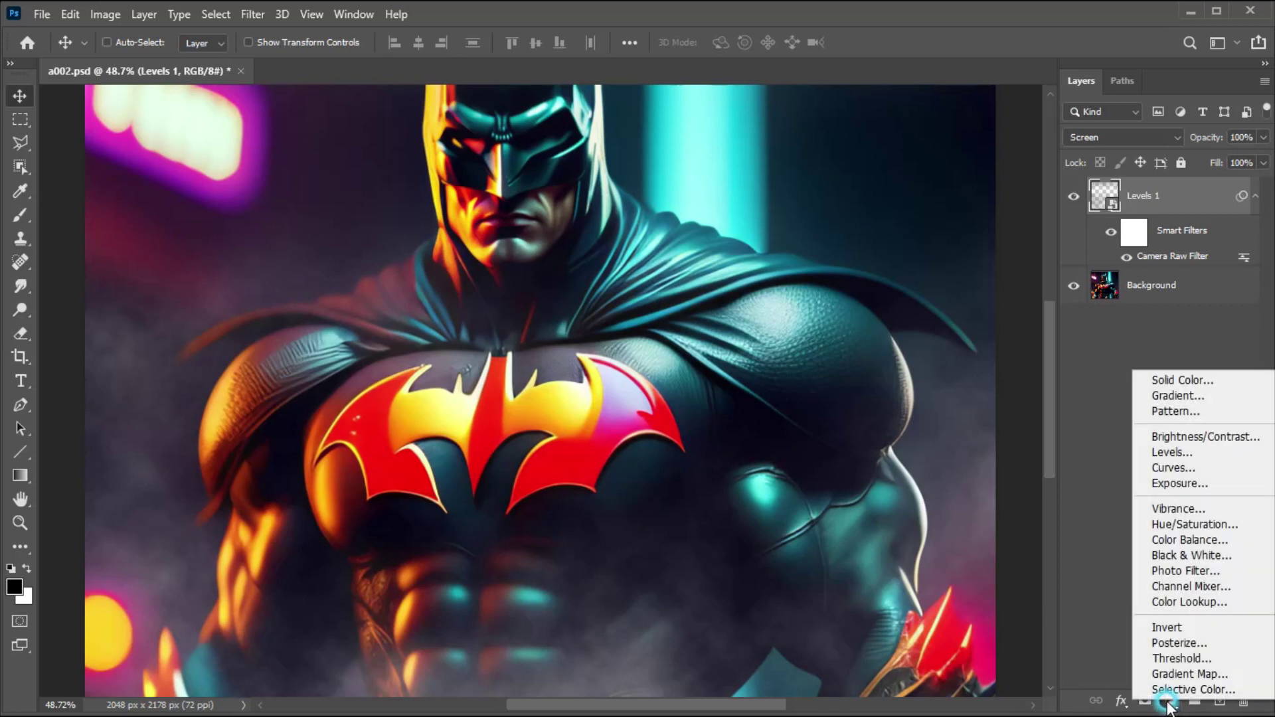
{"action": "left_click", "coordinate": [1172, 524]}
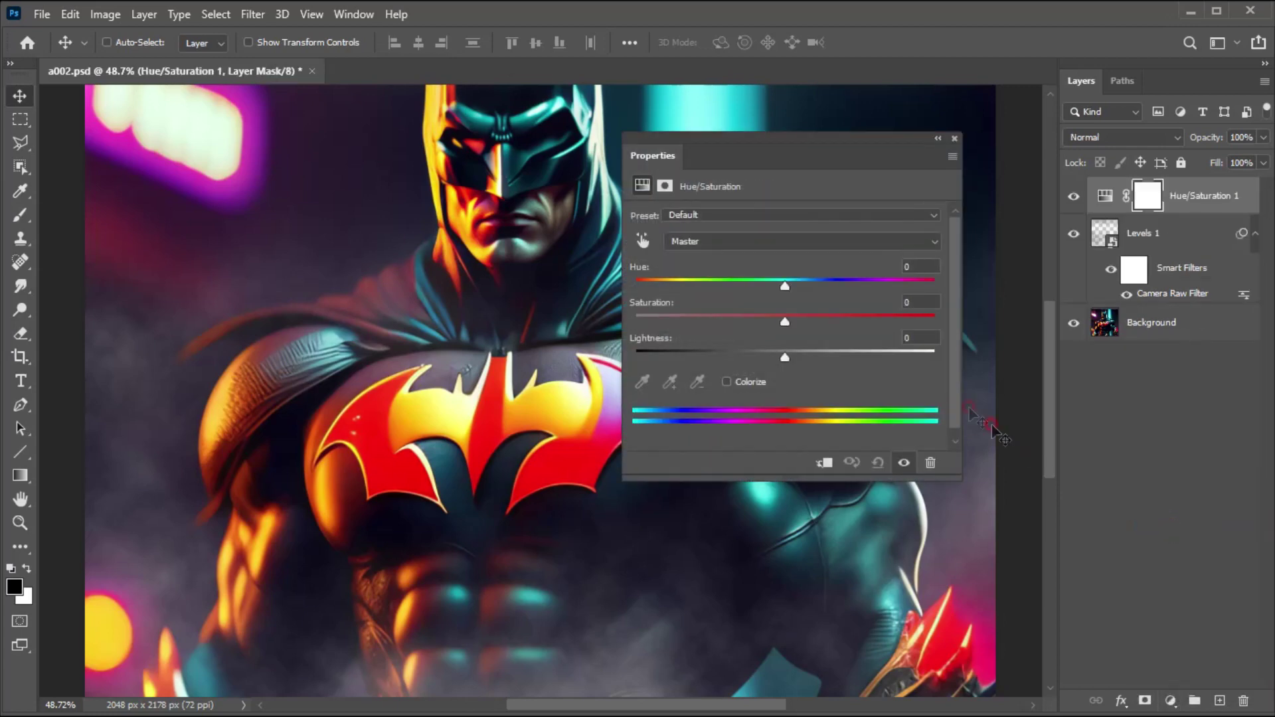
{"action": "left_click_drag", "start_coordinate": [791, 162], "coordinate": [655, 223]}
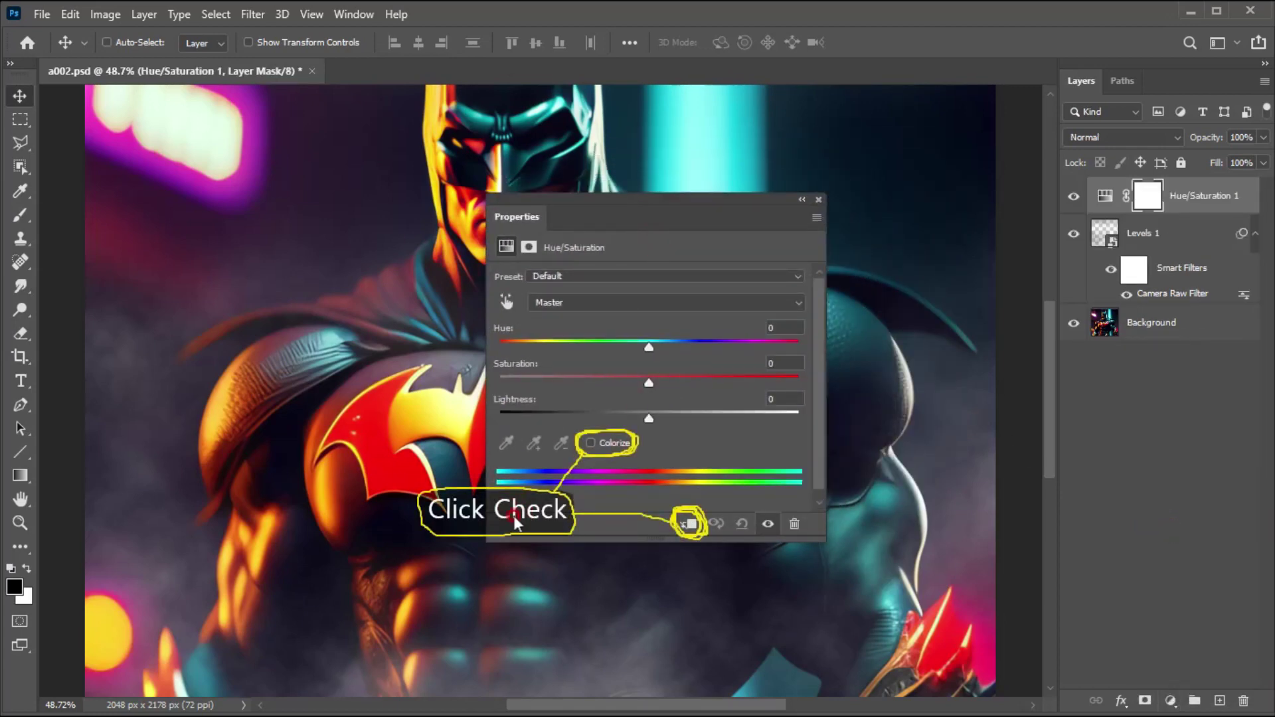
{"action": "left_click", "coordinate": [679, 526]}
{"action": "left_click", "coordinate": [585, 443]}
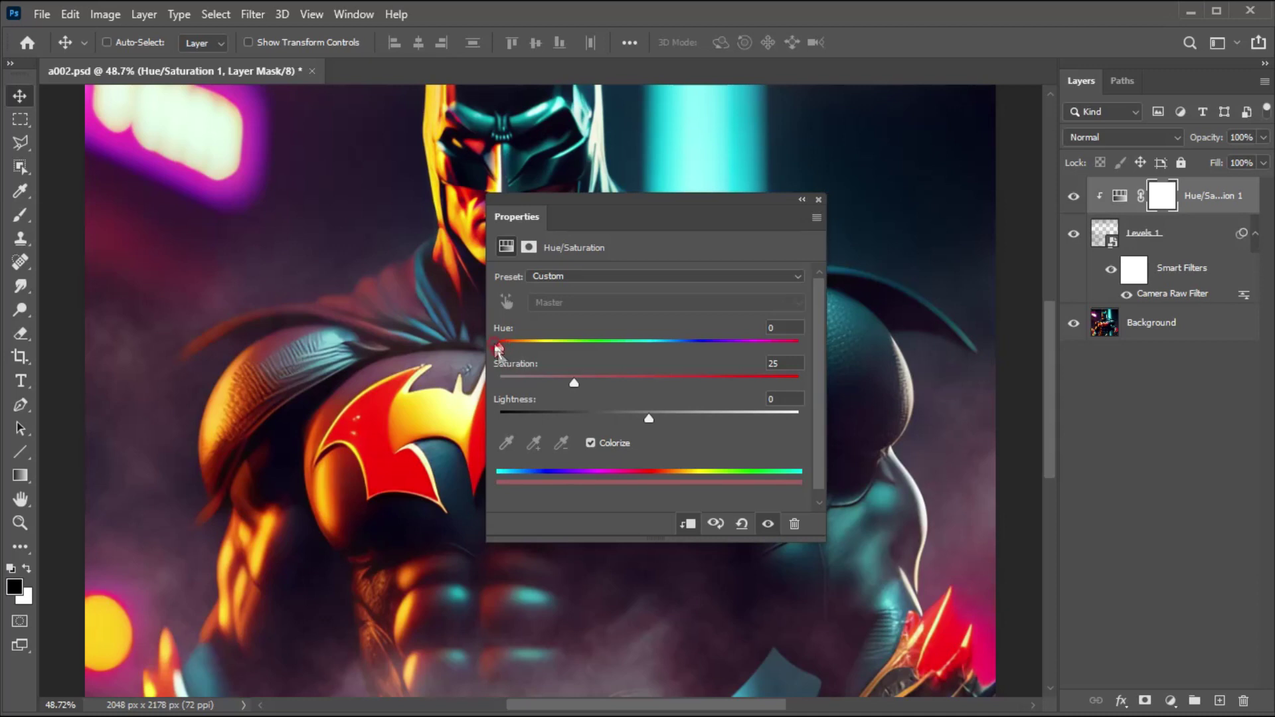
{"action": "left_click_drag", "start_coordinate": [496, 345], "coordinate": [678, 356]}
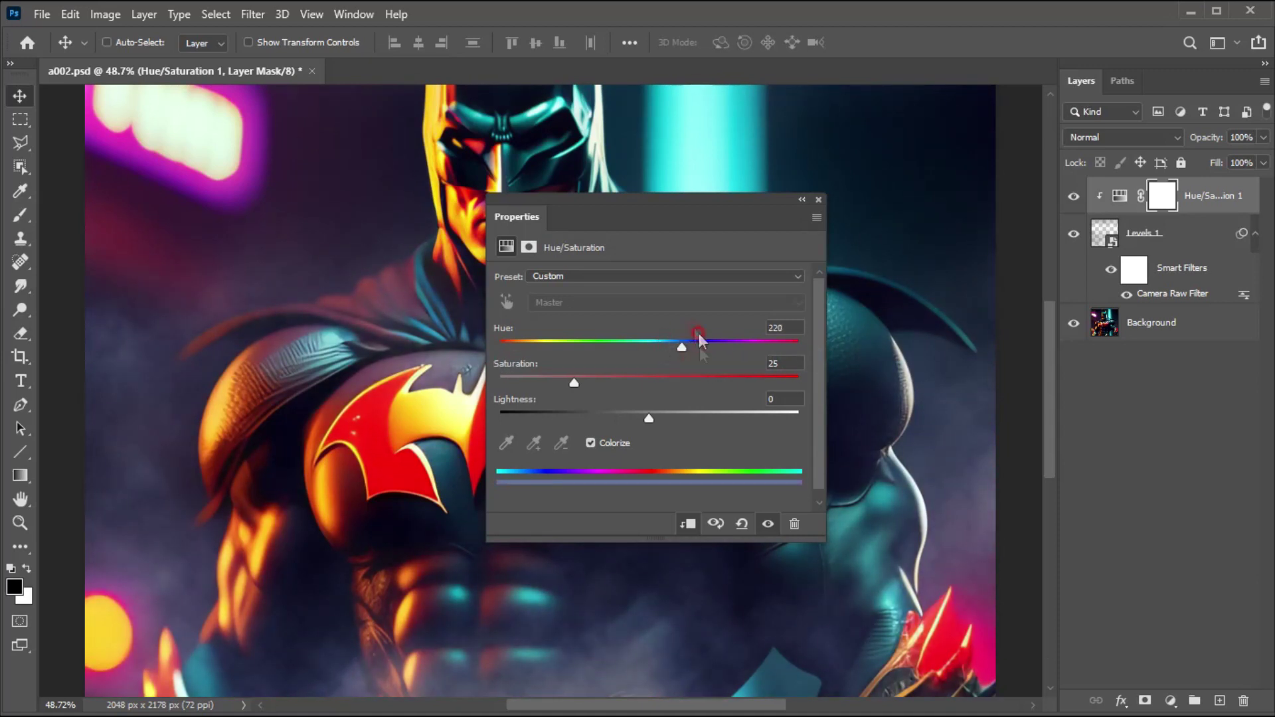
{"action": "left_click", "coordinate": [818, 199]}
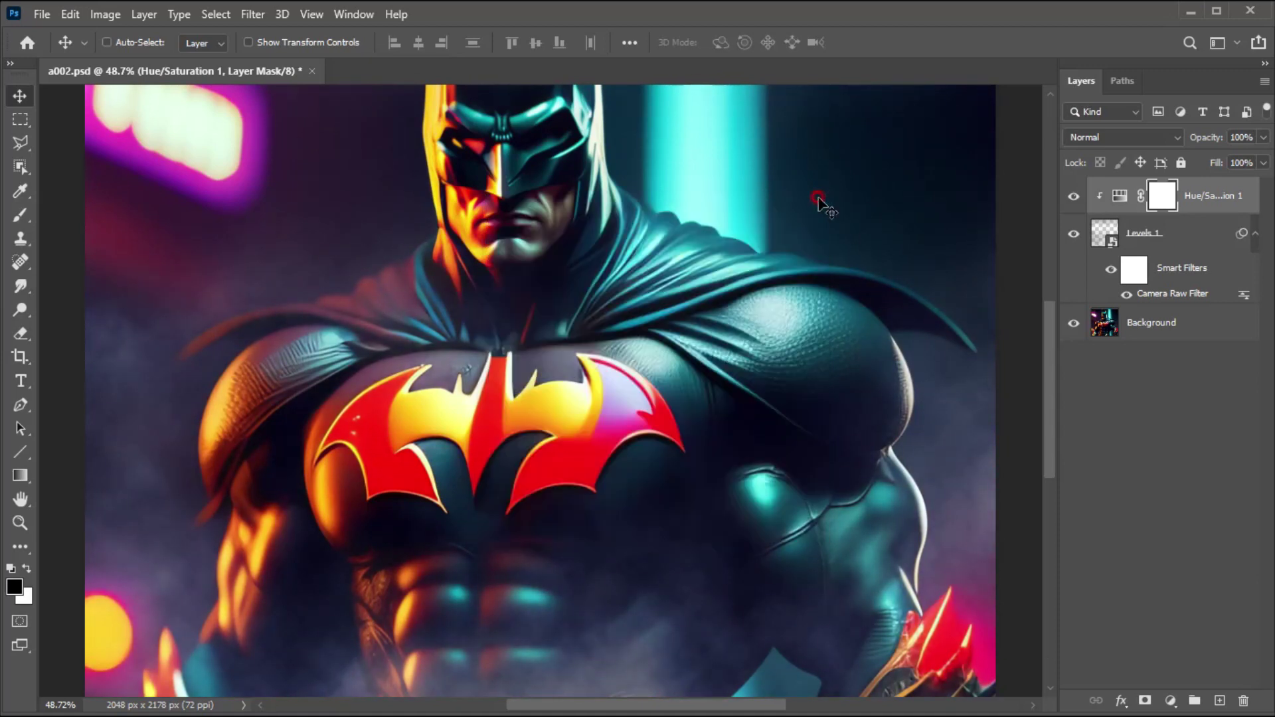